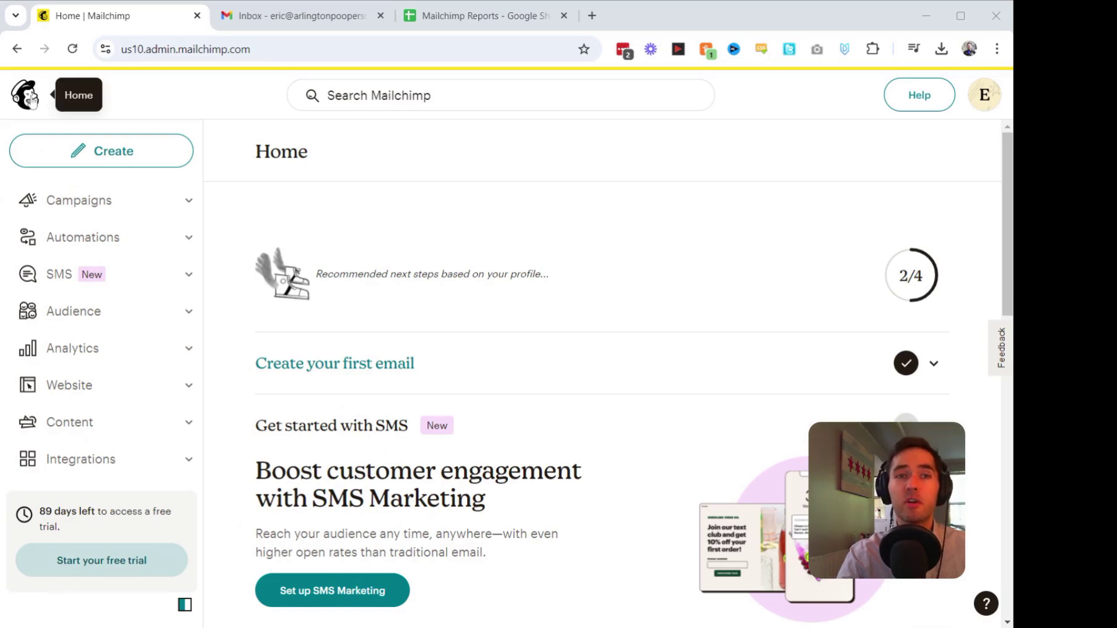
# Open the Reports page in the Analytics section, dismissing the Marketing dashboard's sample data notice on the way.
pyautogui.click(29, 97)
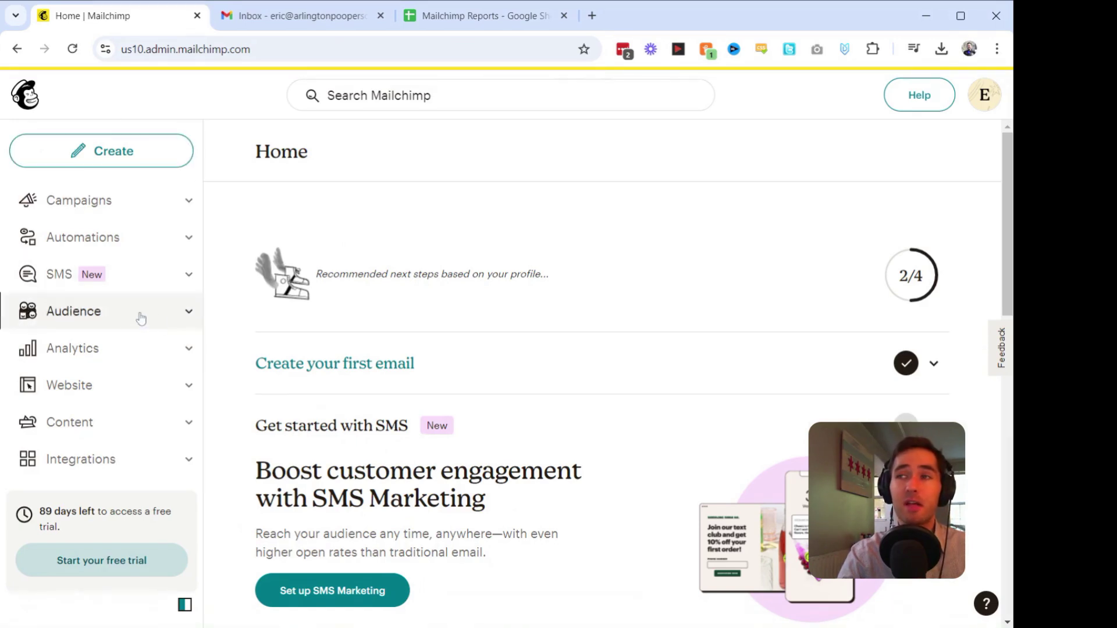
pyautogui.click(185, 349)
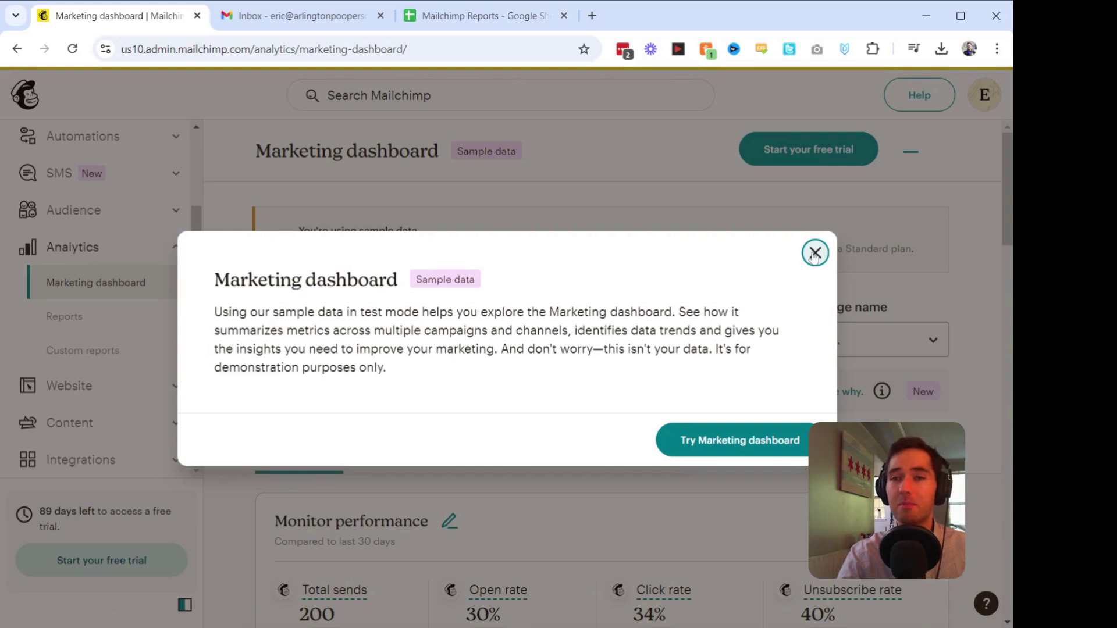
pyautogui.click(814, 253)
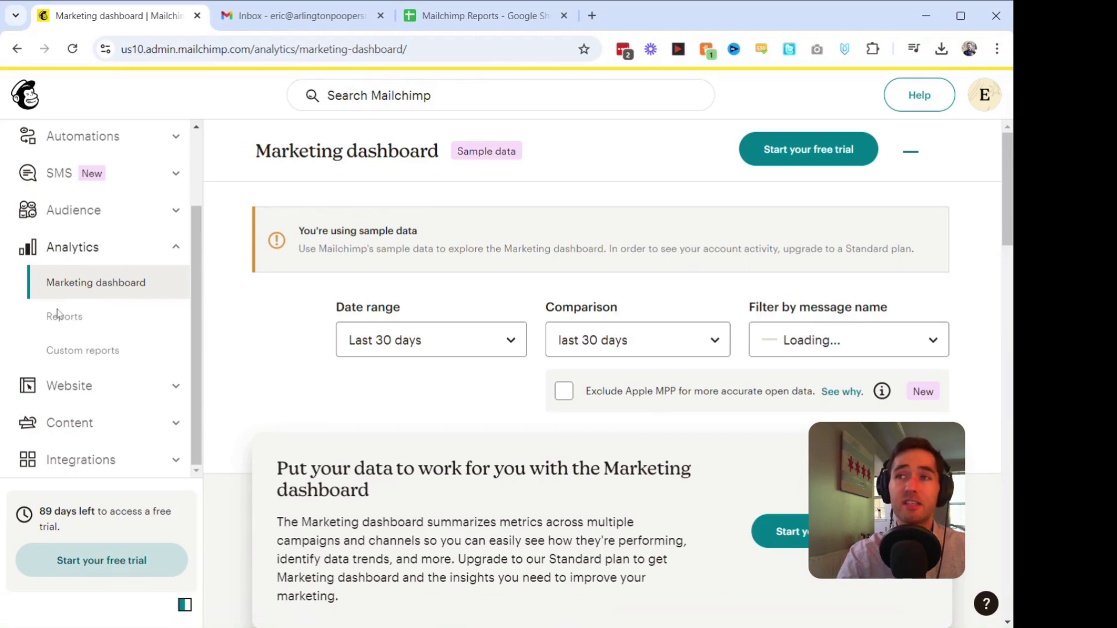
pyautogui.click(73, 323)
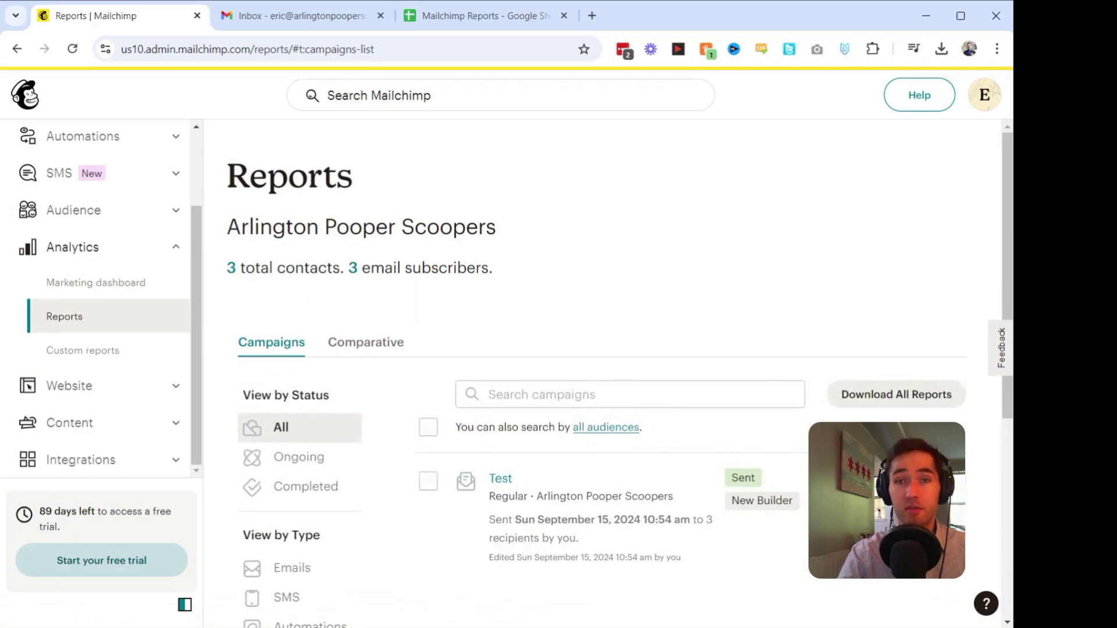
# Review the available report types and filter the campaign reports by the Emails type.
pyautogui.scroll(-1, 344, 380)
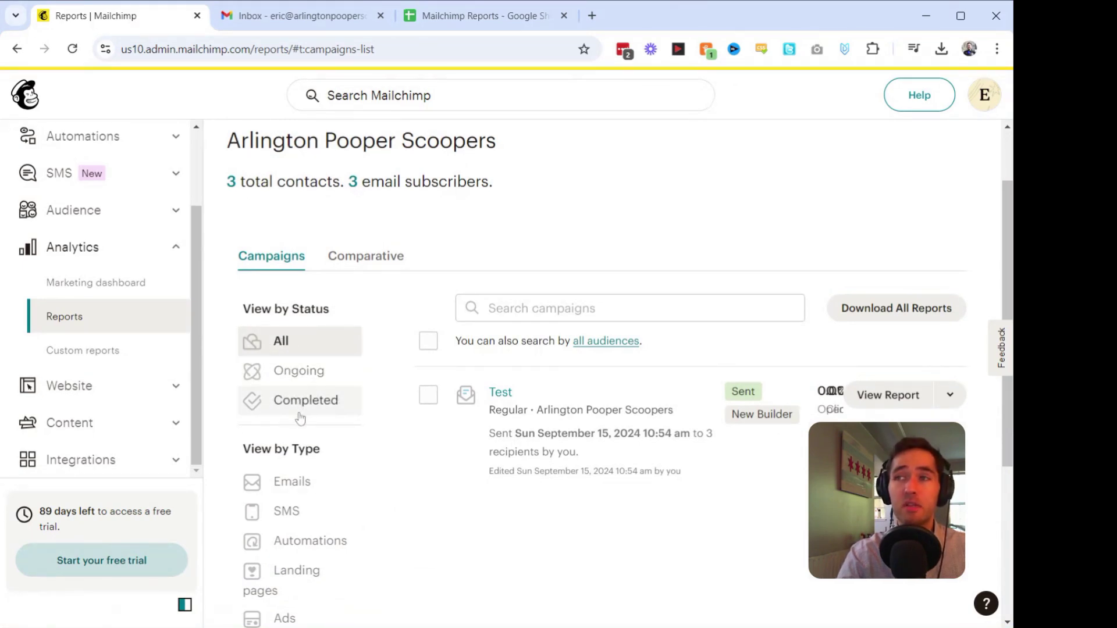
pyautogui.scroll(-5, 308, 407)
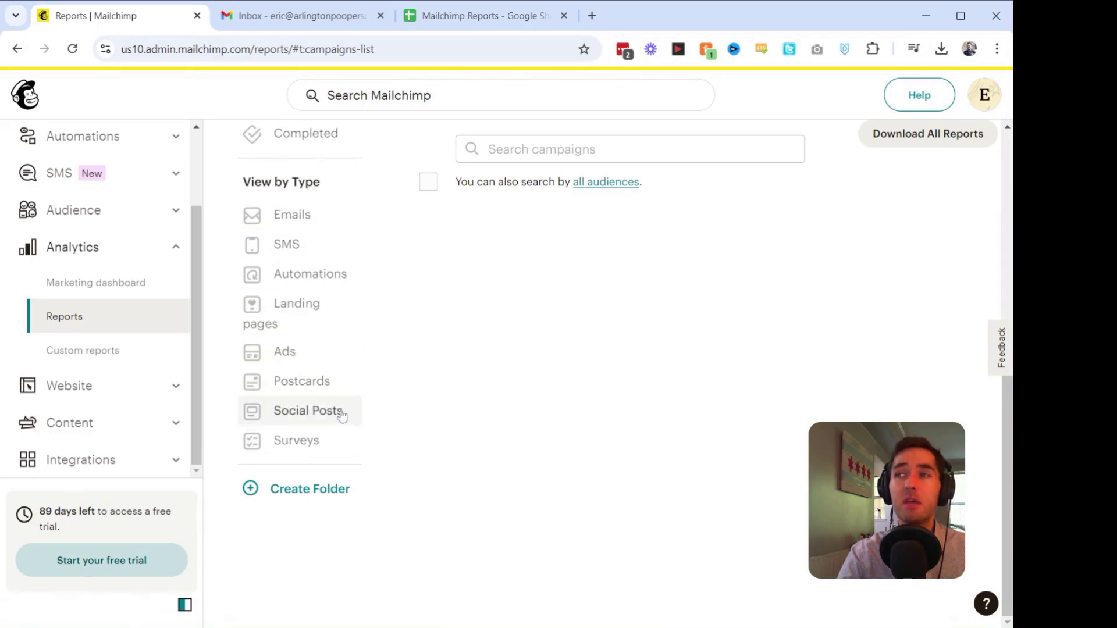
pyautogui.scroll(2, 314, 229)
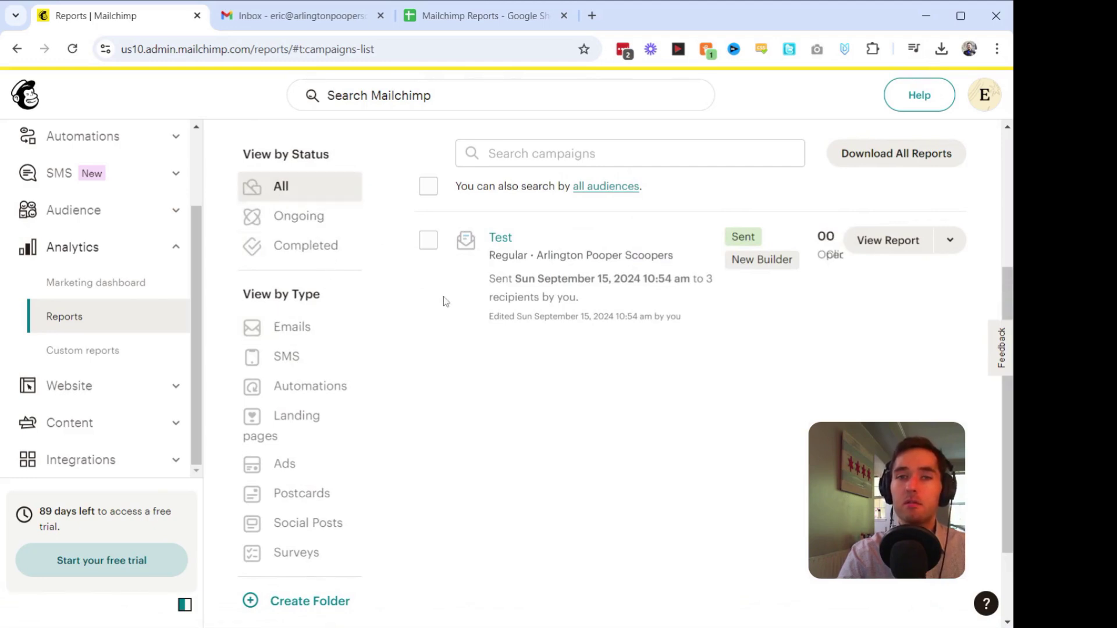
pyautogui.scroll(4, 443, 301)
pyautogui.click(284, 567)
pyautogui.scroll(-4, 292, 569)
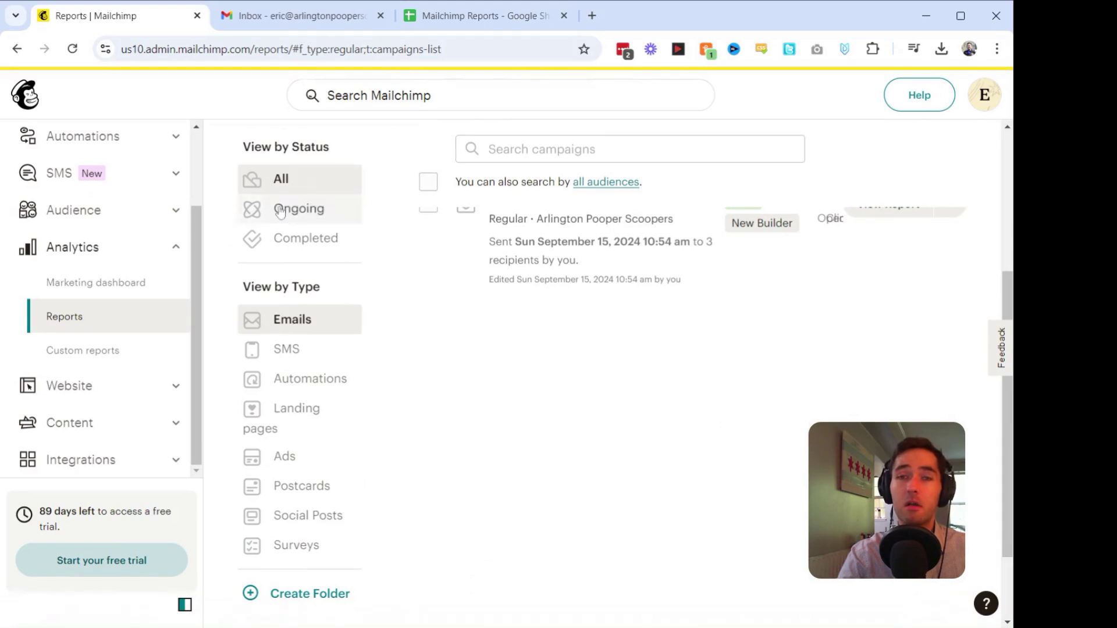
pyautogui.scroll(5, 280, 213)
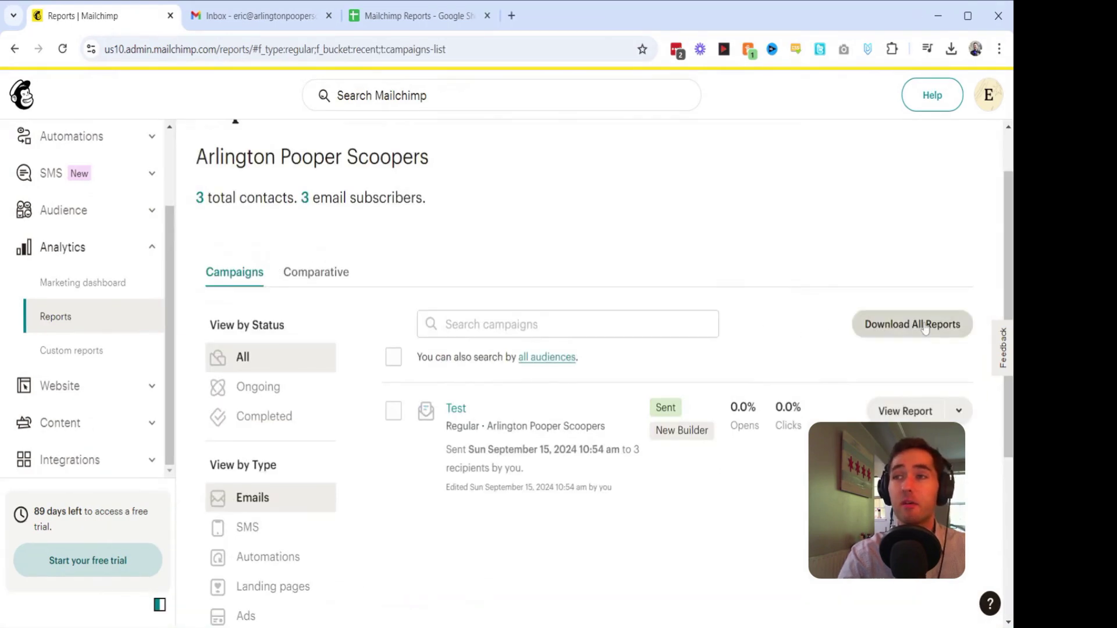
# Generate an export of all account reports and download it from the export notification email in Gmail.
pyautogui.click(925, 329)
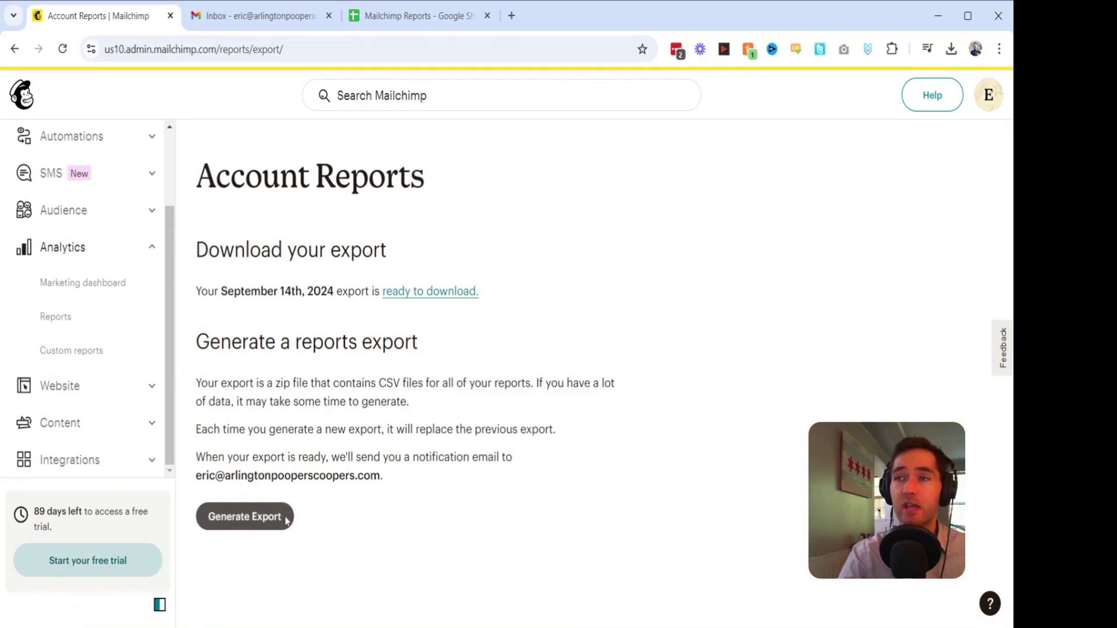
pyautogui.click(245, 516)
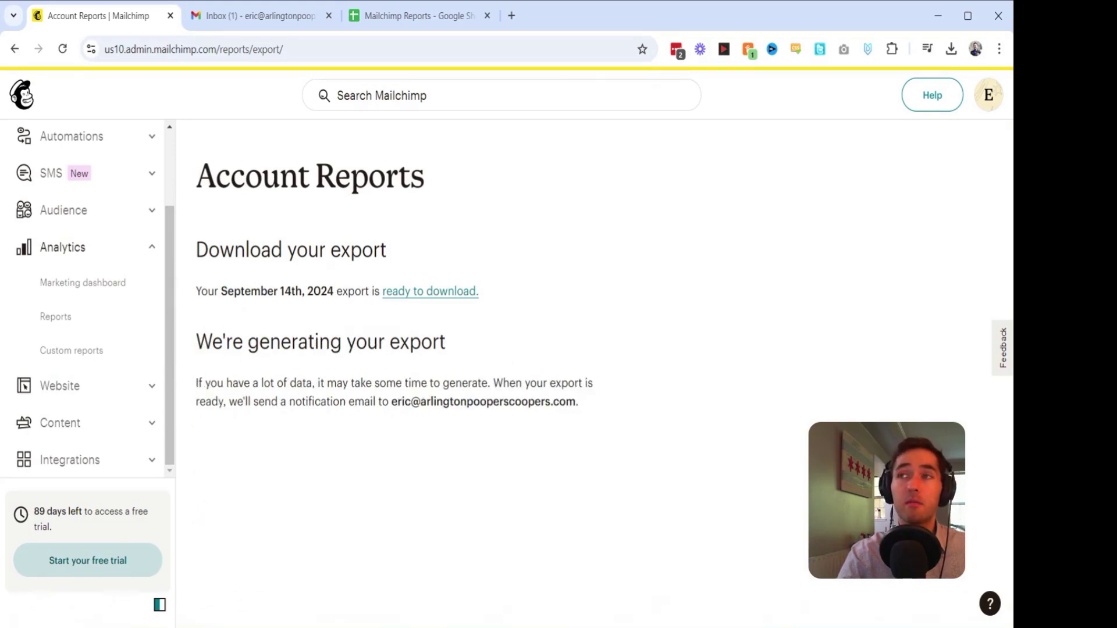
pyautogui.click(256, 16)
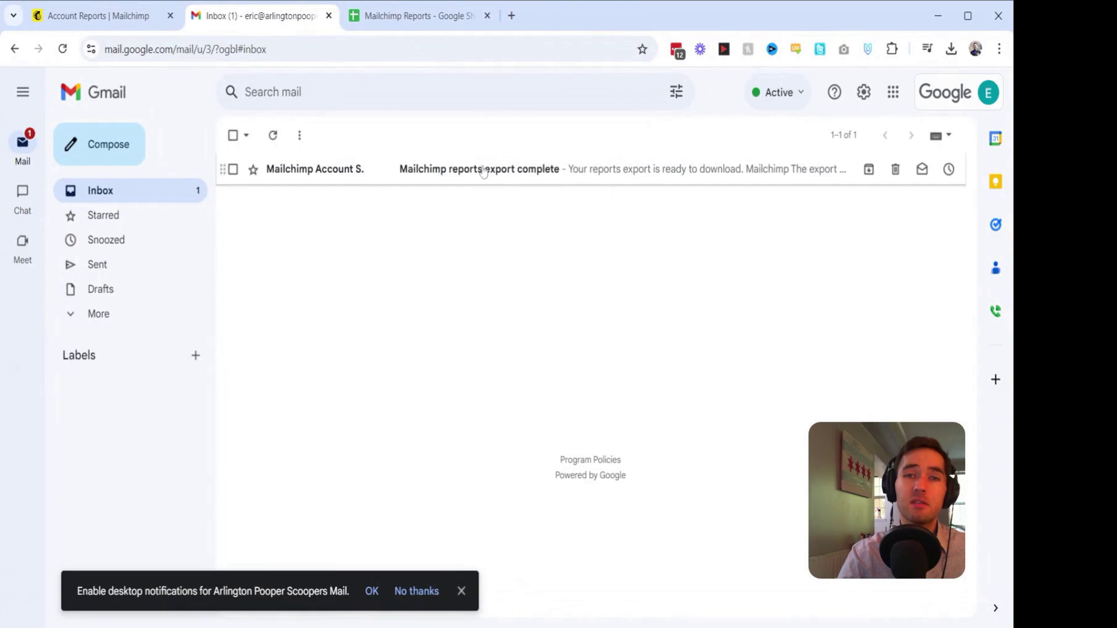
pyautogui.click(479, 170)
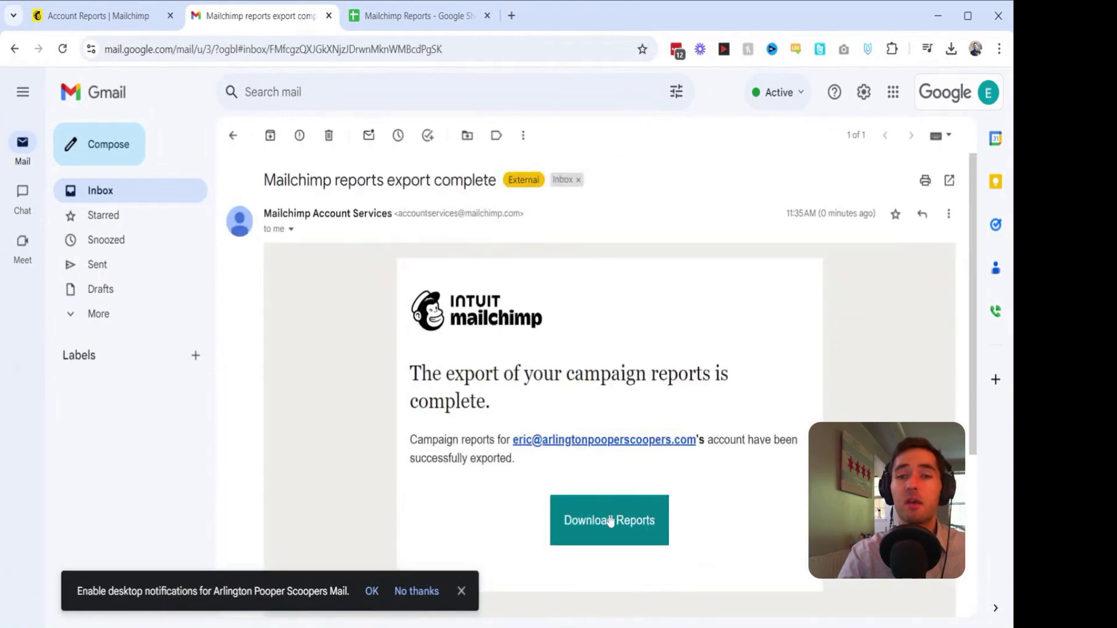
pyautogui.click(609, 521)
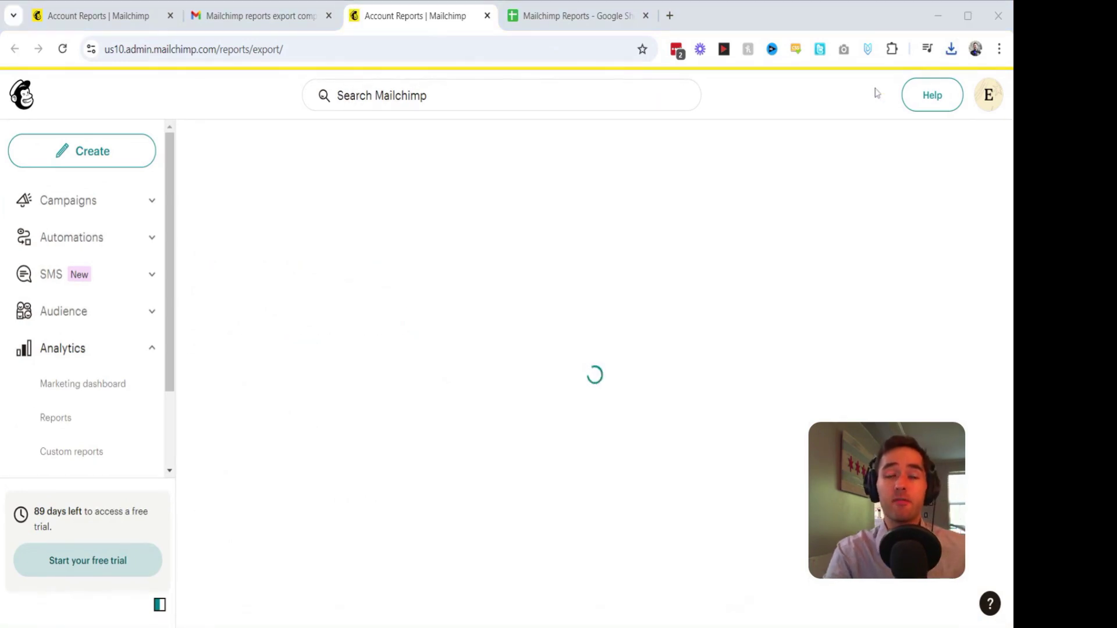
# Switch to the Mailchimp Reports spreadsheet in Google Sheets and import campaigns.csv from the computer as a new sheet.
pyautogui.hotkey('ctrl', 'Tab')
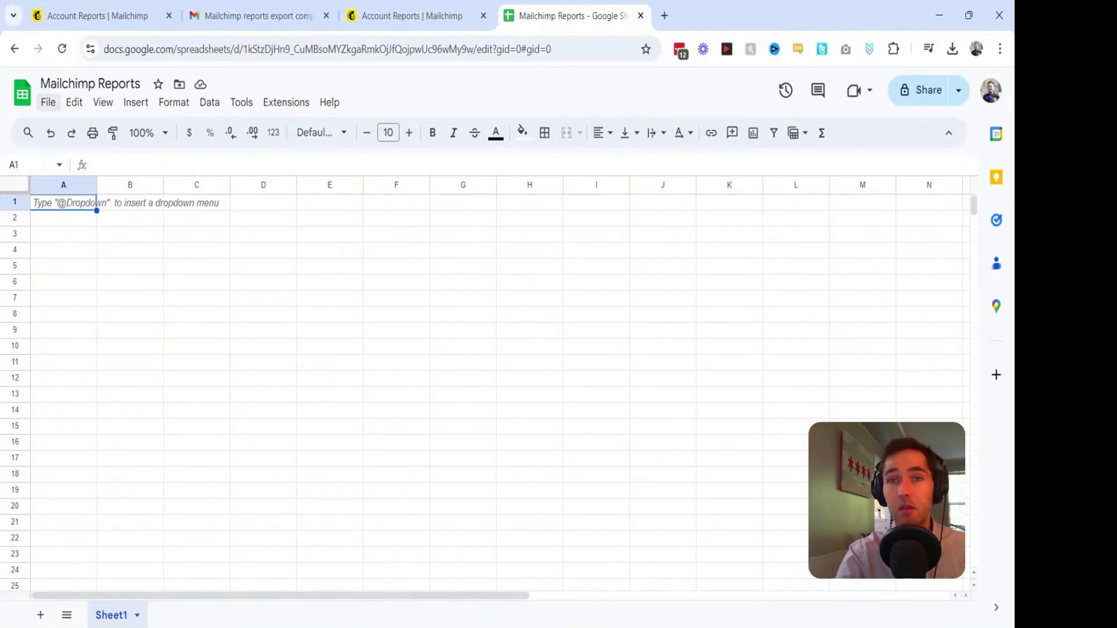
pyautogui.click(47, 102)
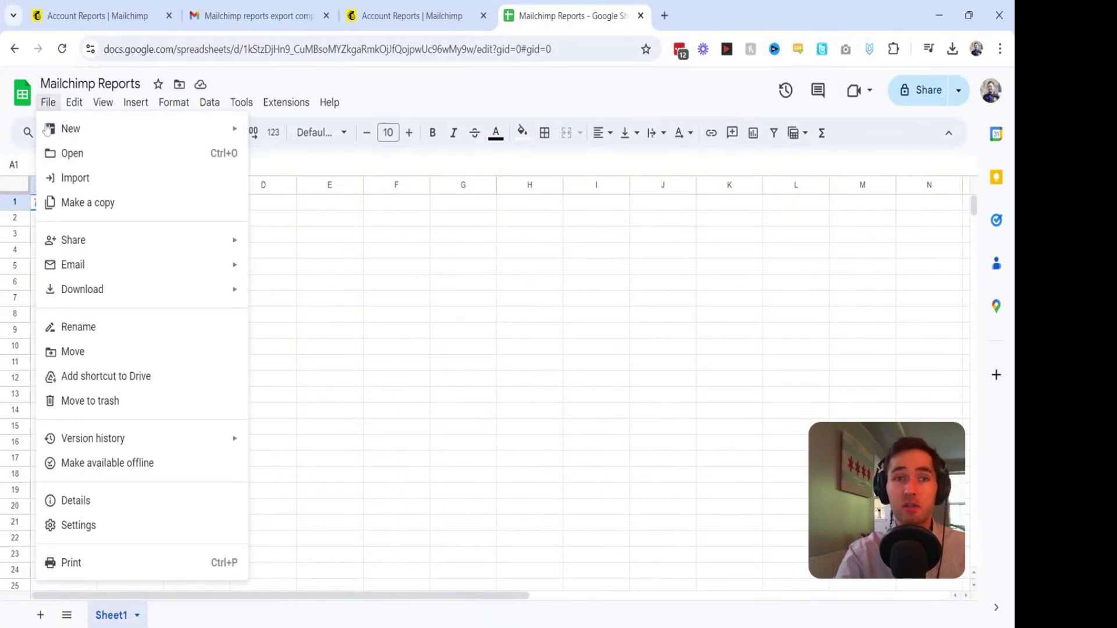
pyautogui.click(64, 178)
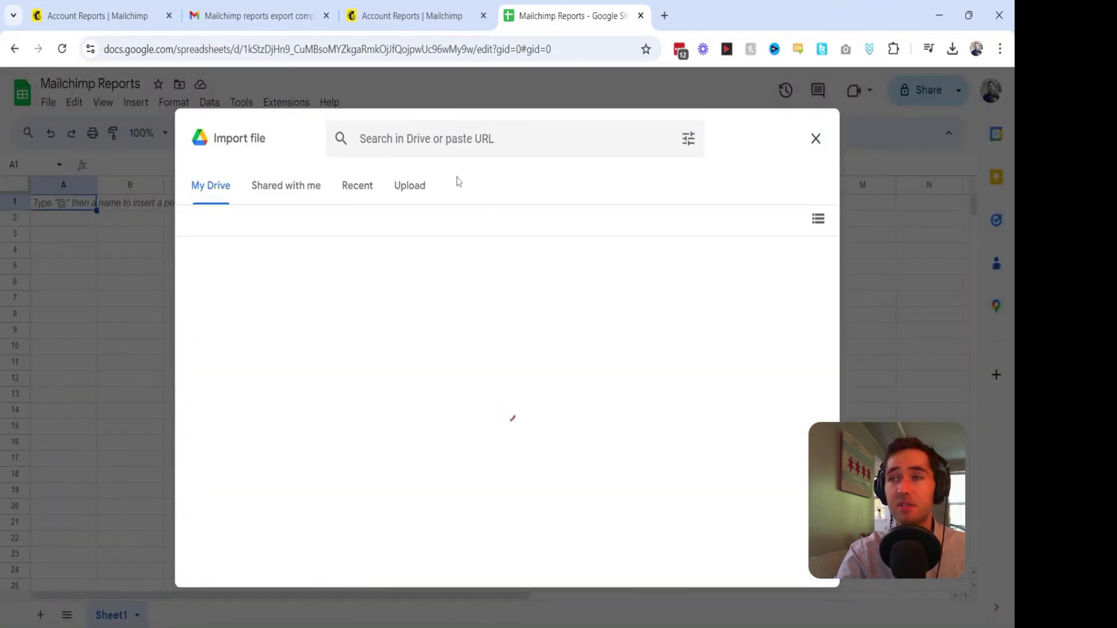
pyautogui.click(410, 186)
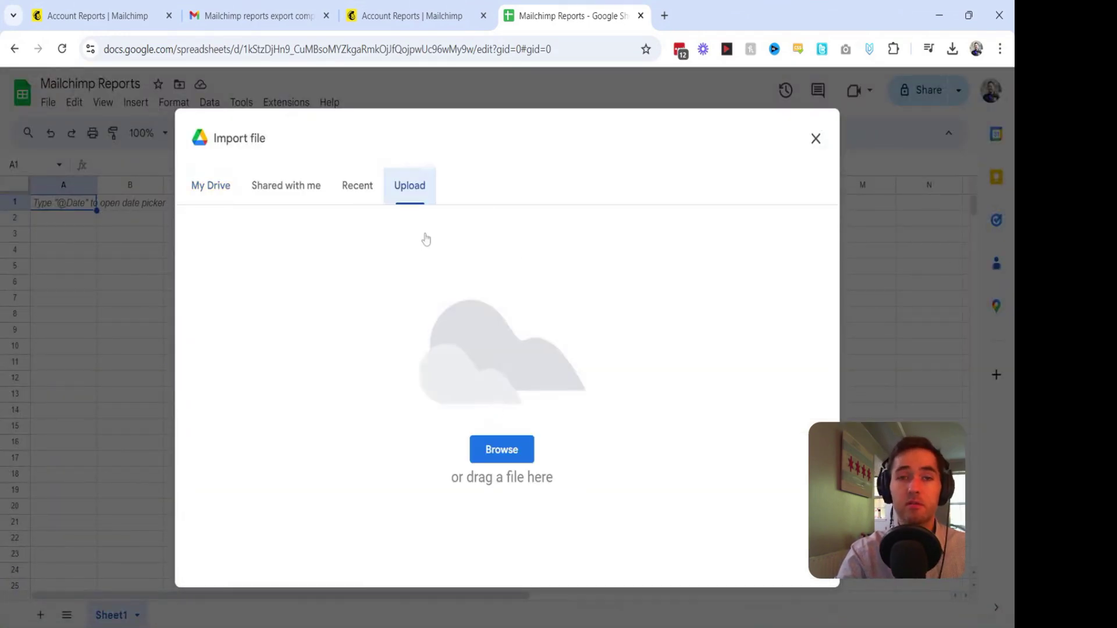
pyautogui.click(500, 455)
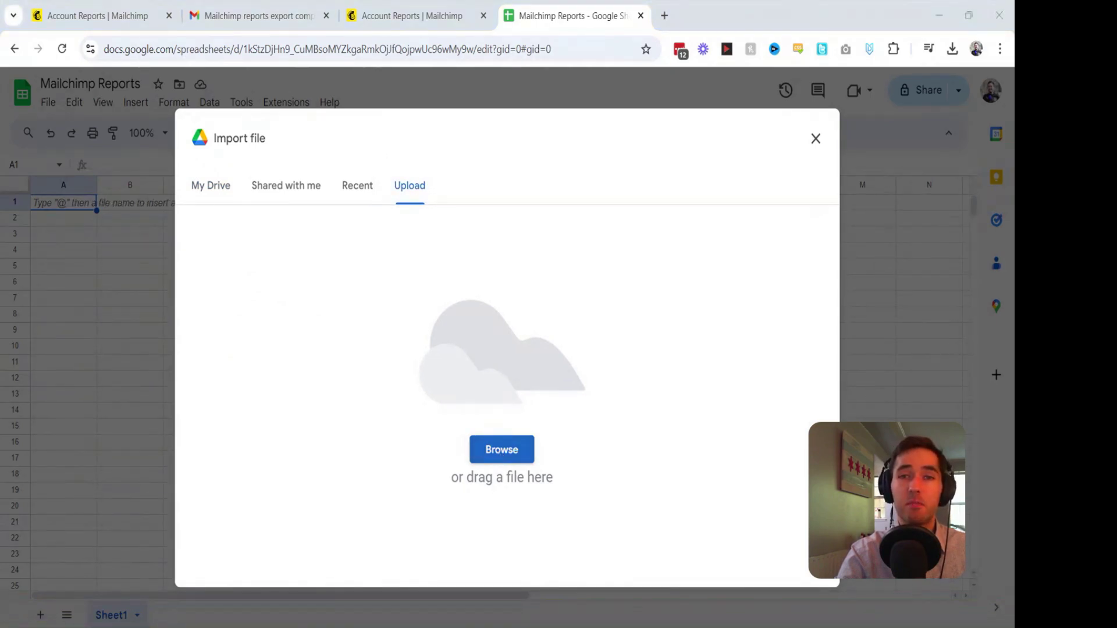
pyautogui.press('Return')
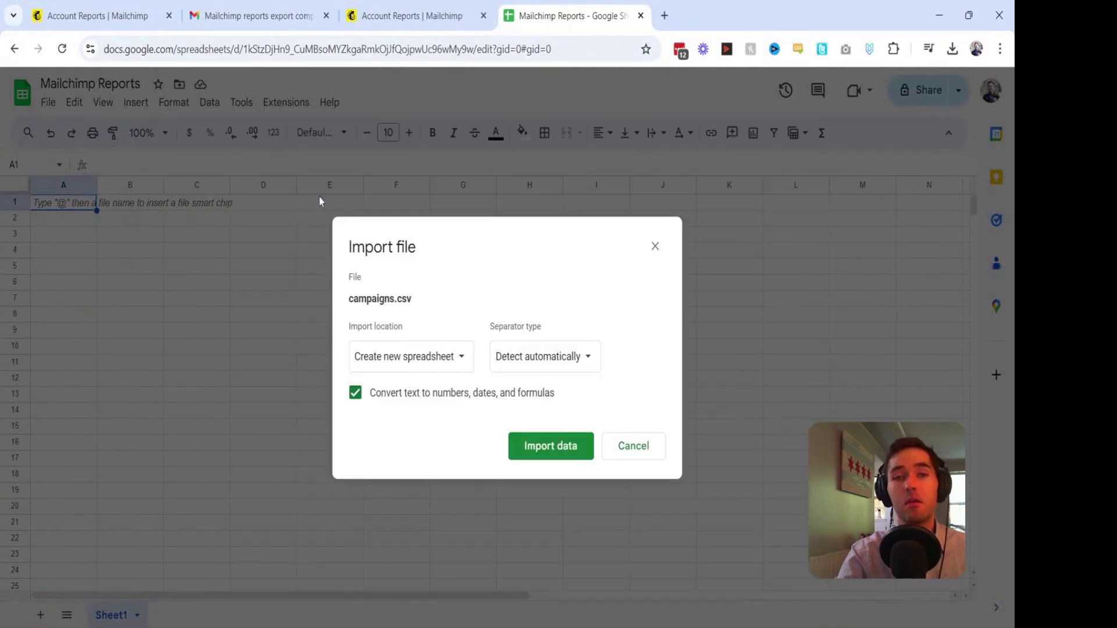
pyautogui.click(422, 354)
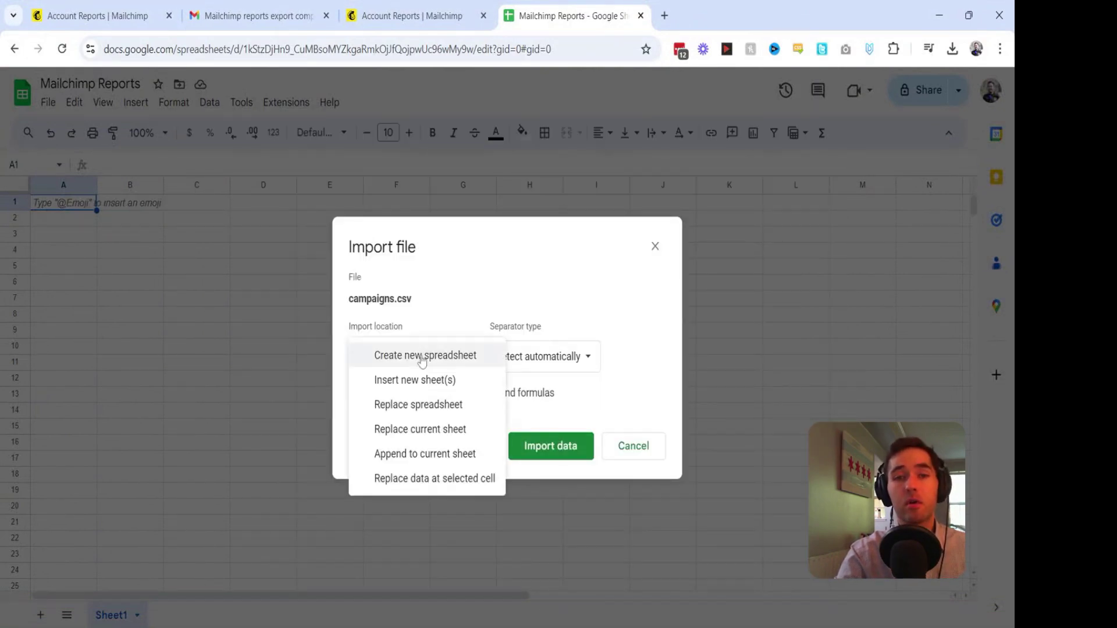
pyautogui.click(422, 381)
pyautogui.click(547, 447)
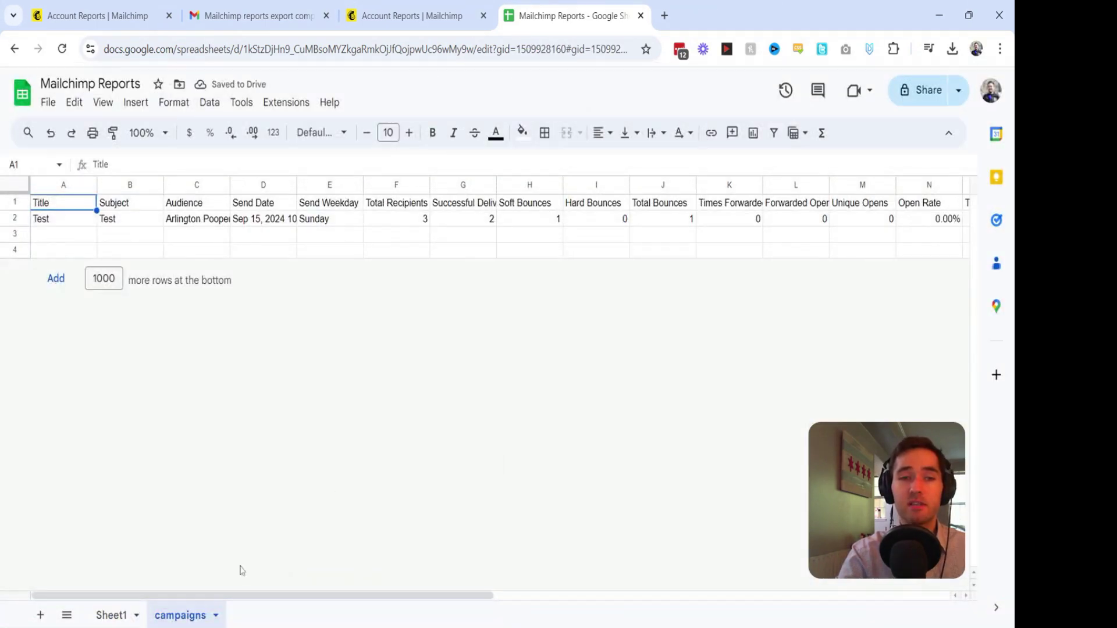
# Check the Total Recipients, Successful Deliveries and Soft Bounces columns for the Test campaign in the imported sheet.
pyautogui.click(405, 208)
pyautogui.click(469, 209)
pyautogui.click(471, 219)
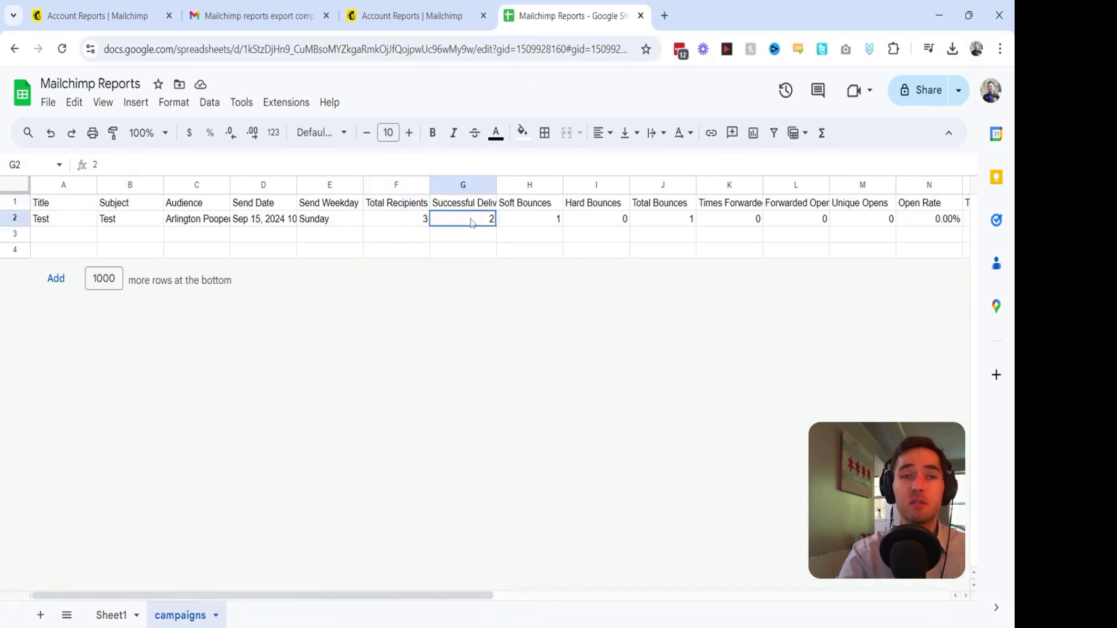
pyautogui.click(532, 205)
pyautogui.click(555, 219)
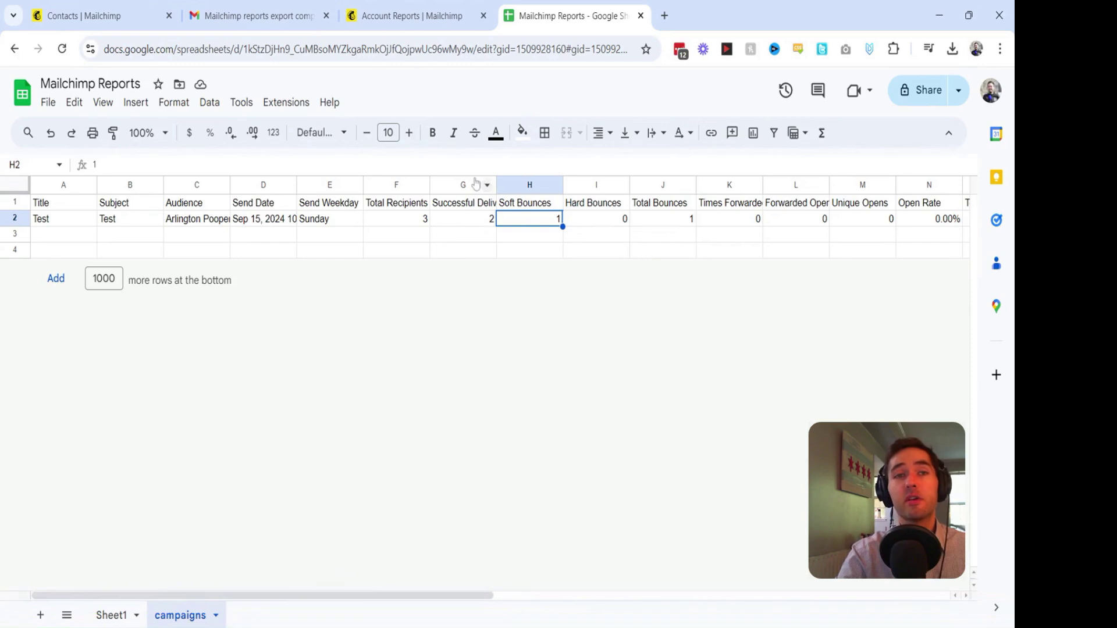
# Switch back to Mailchimp and open the individual report of the Test campaign from the Reports page.
pyautogui.click(136, 5)
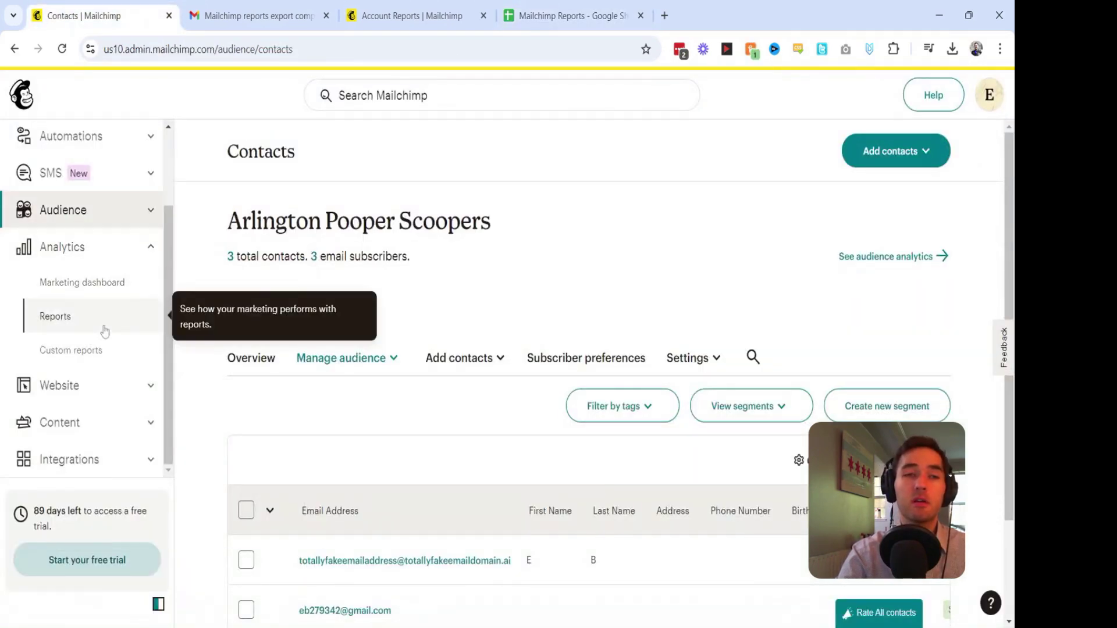
pyautogui.click(105, 330)
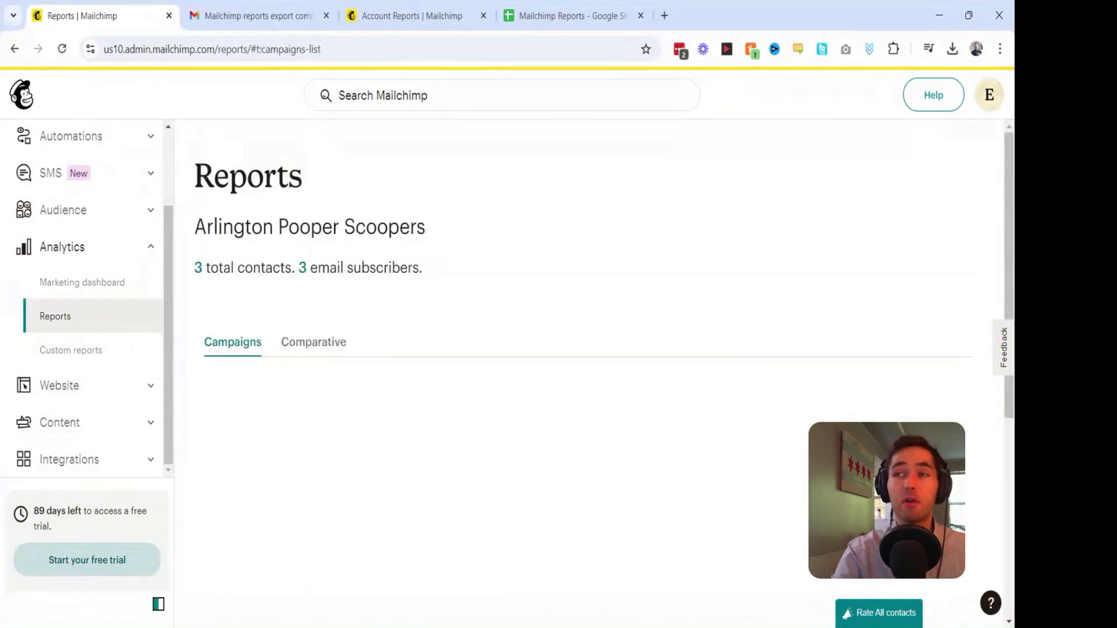
pyautogui.scroll(-3, 323, 407)
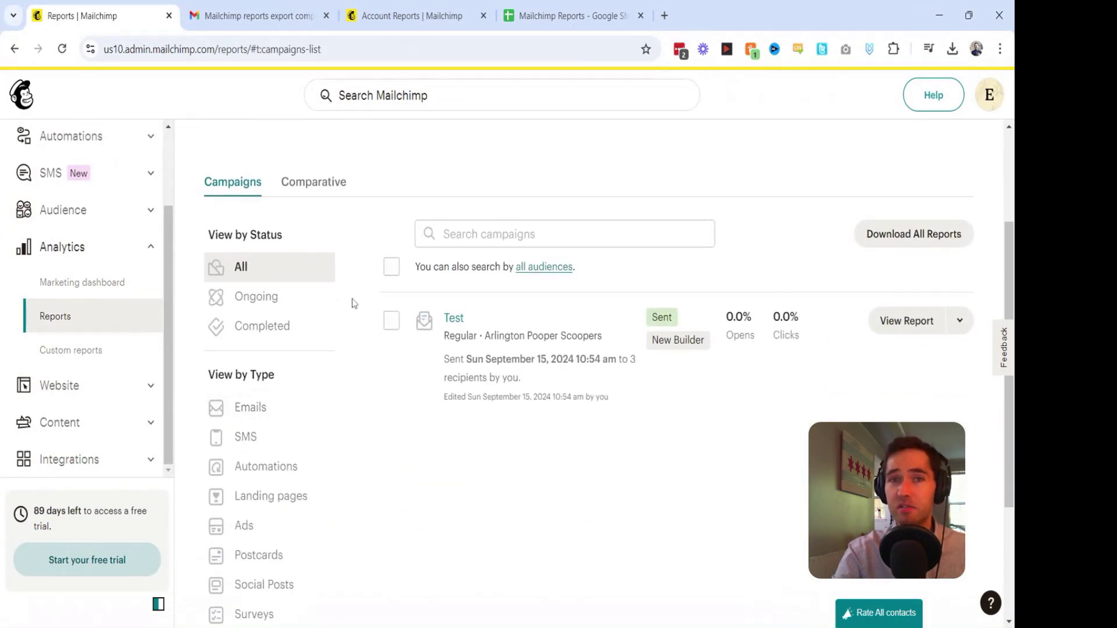
pyautogui.click(540, 5)
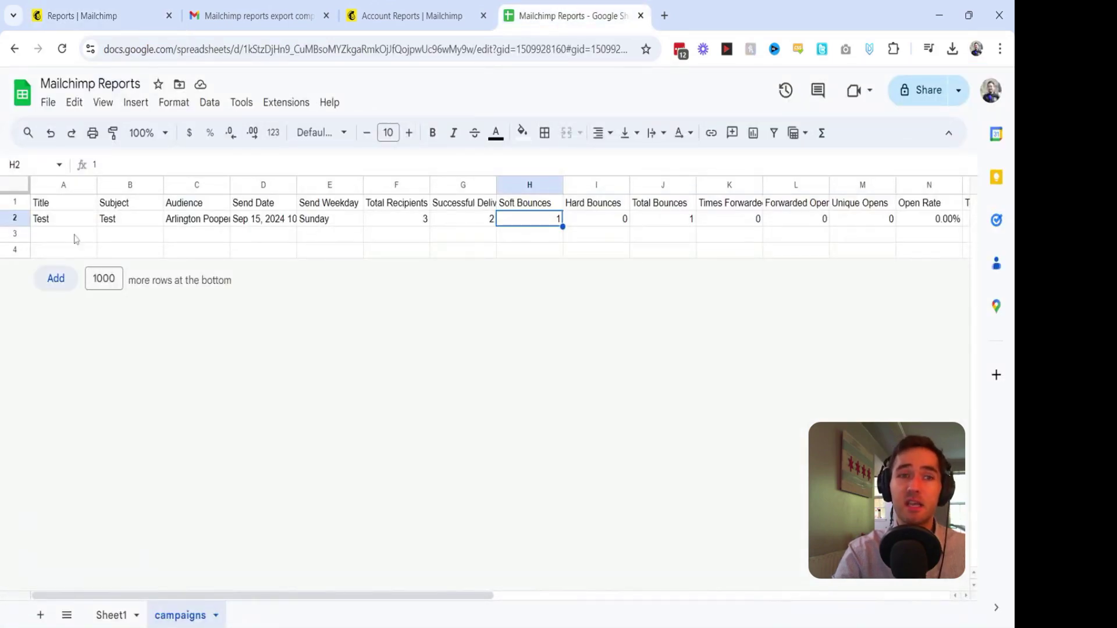
pyautogui.click(131, 6)
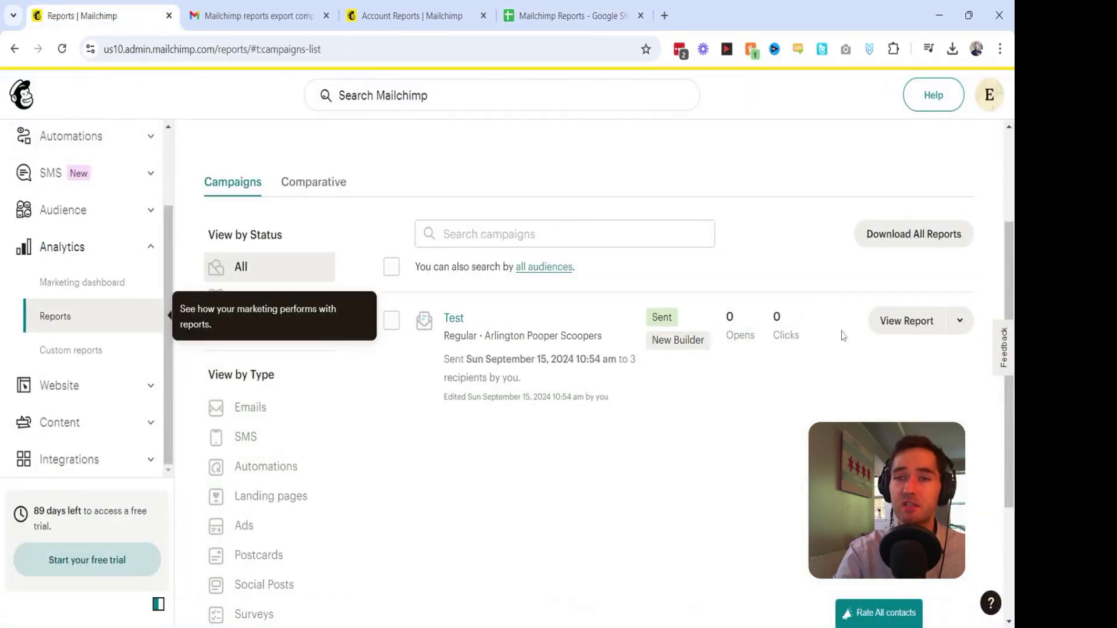
pyautogui.click(902, 321)
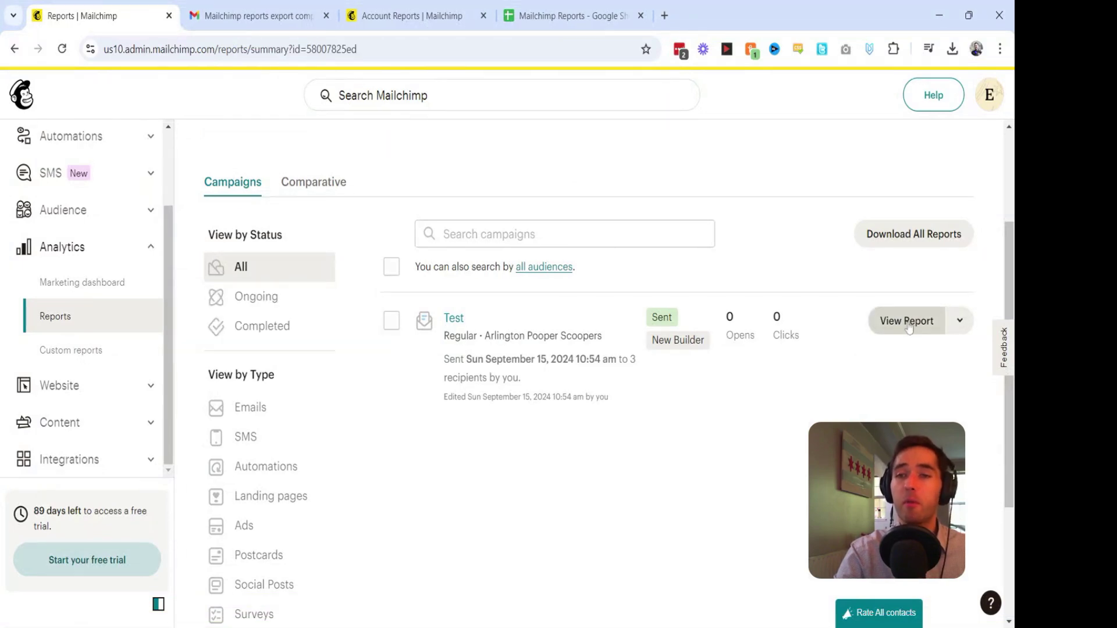
# Open the Test campaign's list of bounced recipients and view the full bounce reason for the listed contact.
pyautogui.scroll(-3, 588, 373)
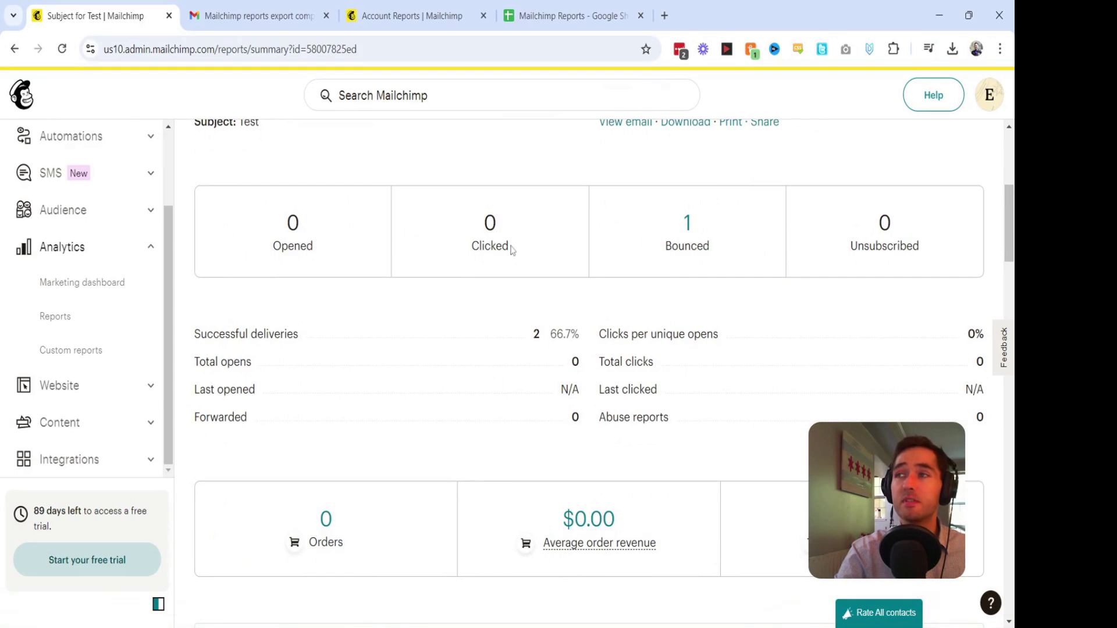
pyautogui.click(687, 226)
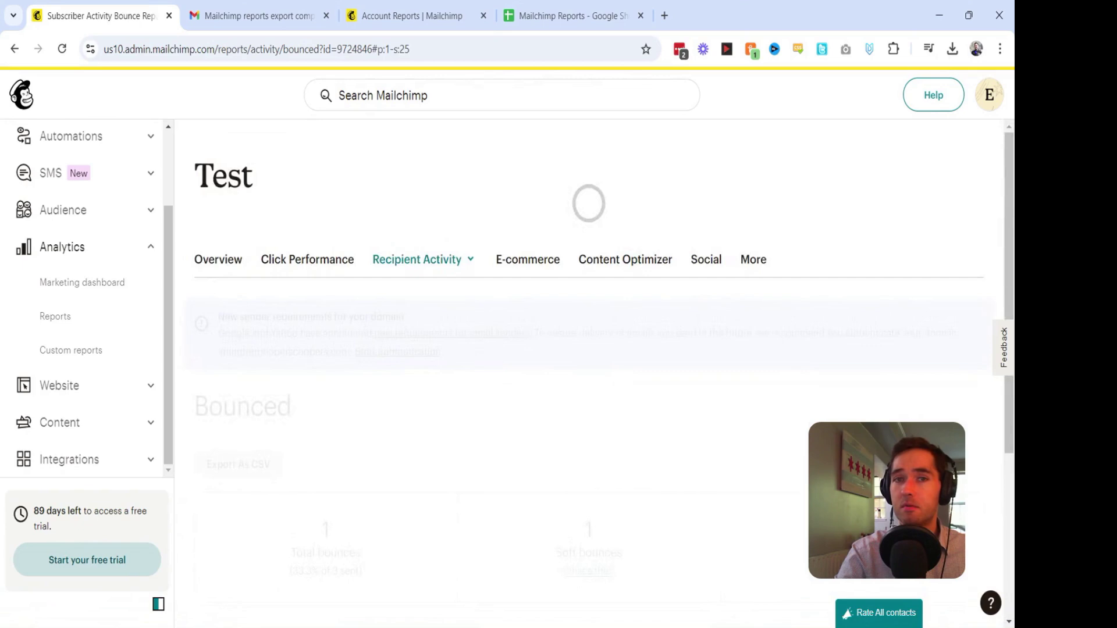
pyautogui.scroll(-5, 599, 365)
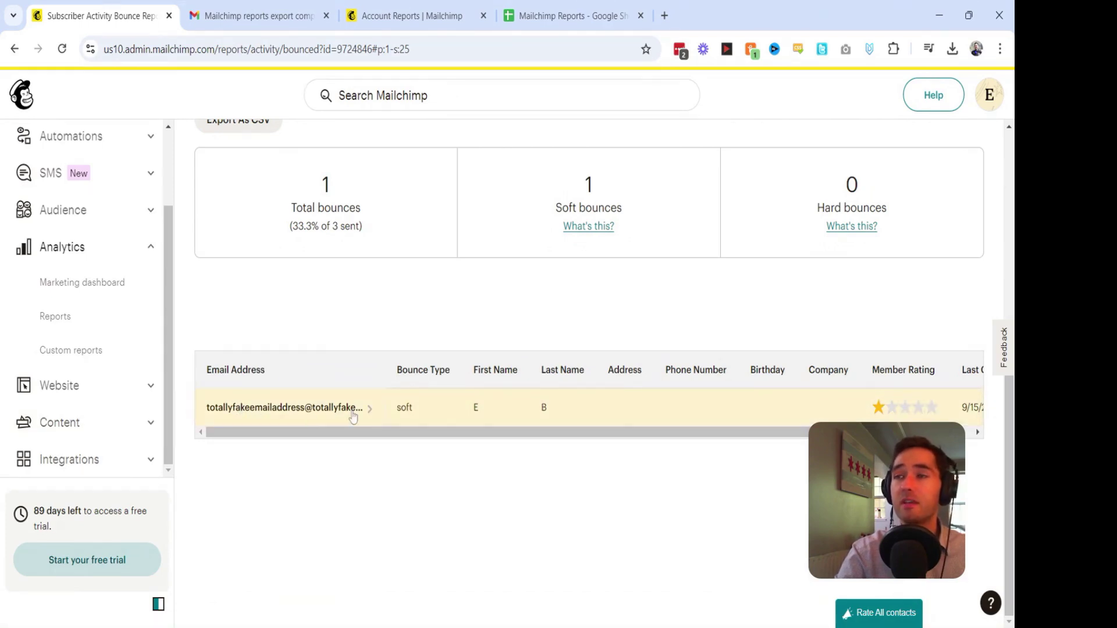
pyautogui.hscroll(3, 448, 411)
pyautogui.hscroll(2, 450, 413)
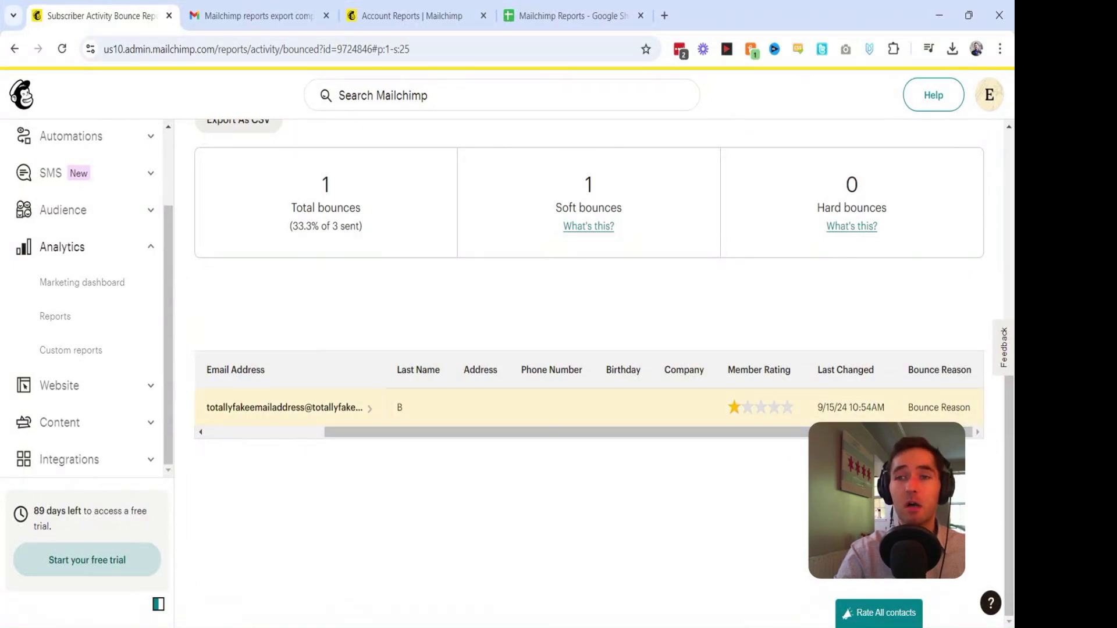
pyautogui.click(931, 410)
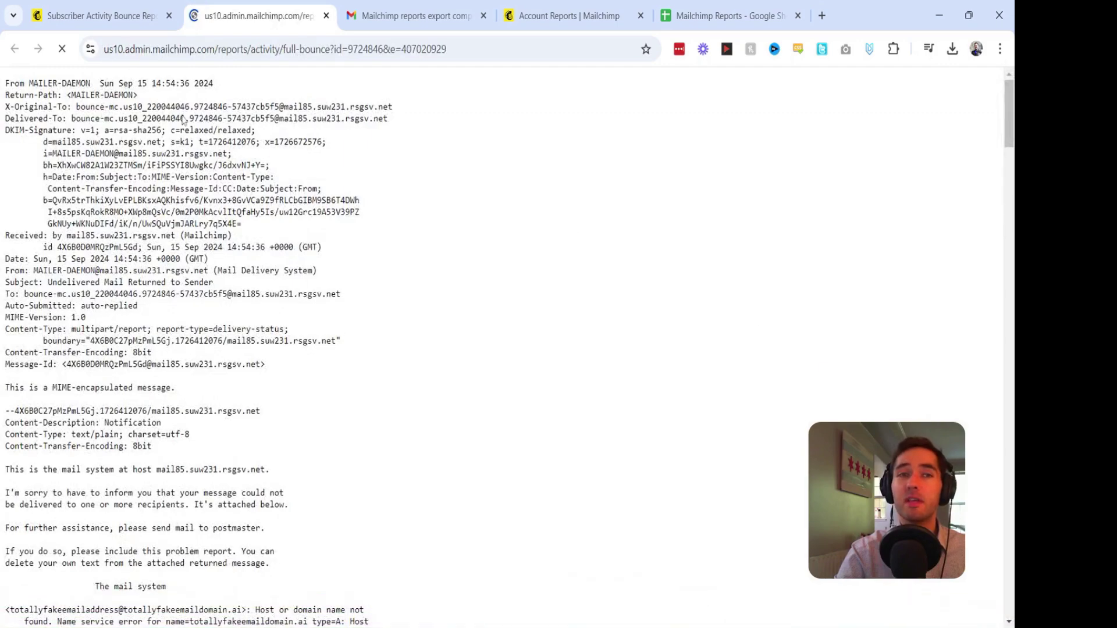
# Examine the diagnostic code in the full bounce message, highlight that line, and close the message's browser tab.
pyautogui.scroll(-5, 526, 205)
pyautogui.scroll(-3, 510, 347)
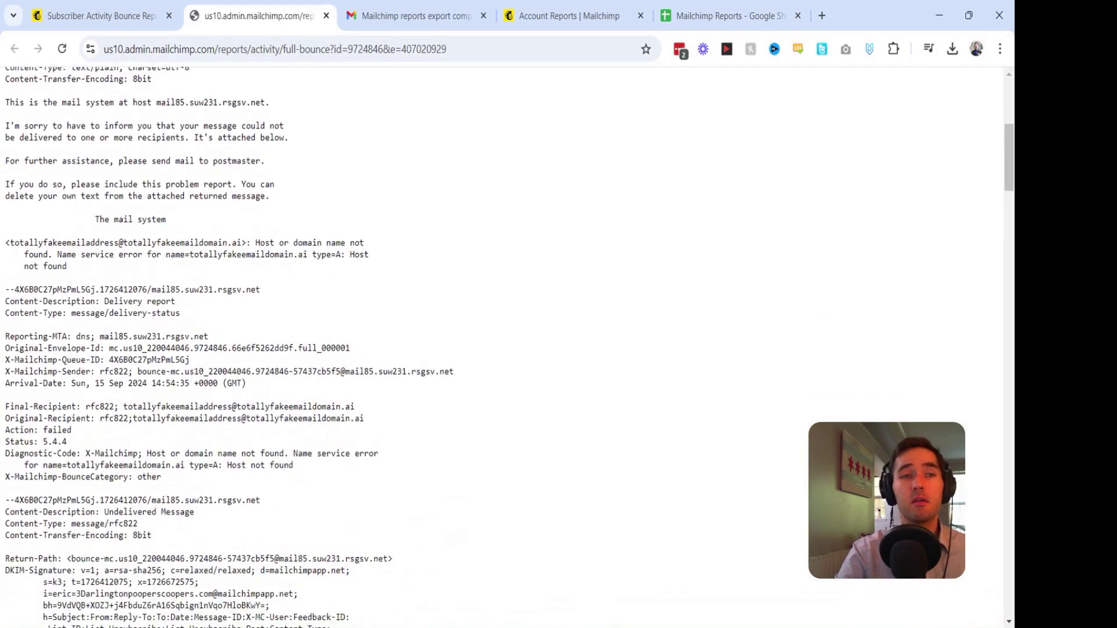
pyautogui.scroll(2, 510, 347)
pyautogui.scroll(-7, 510, 347)
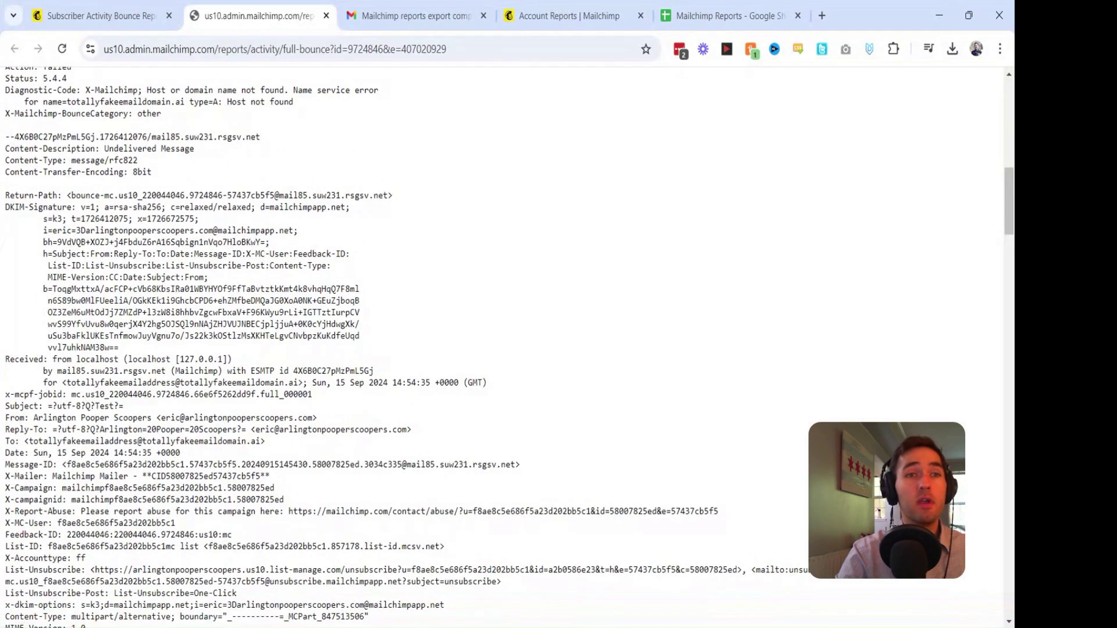
pyautogui.tripleClick(117, 89)
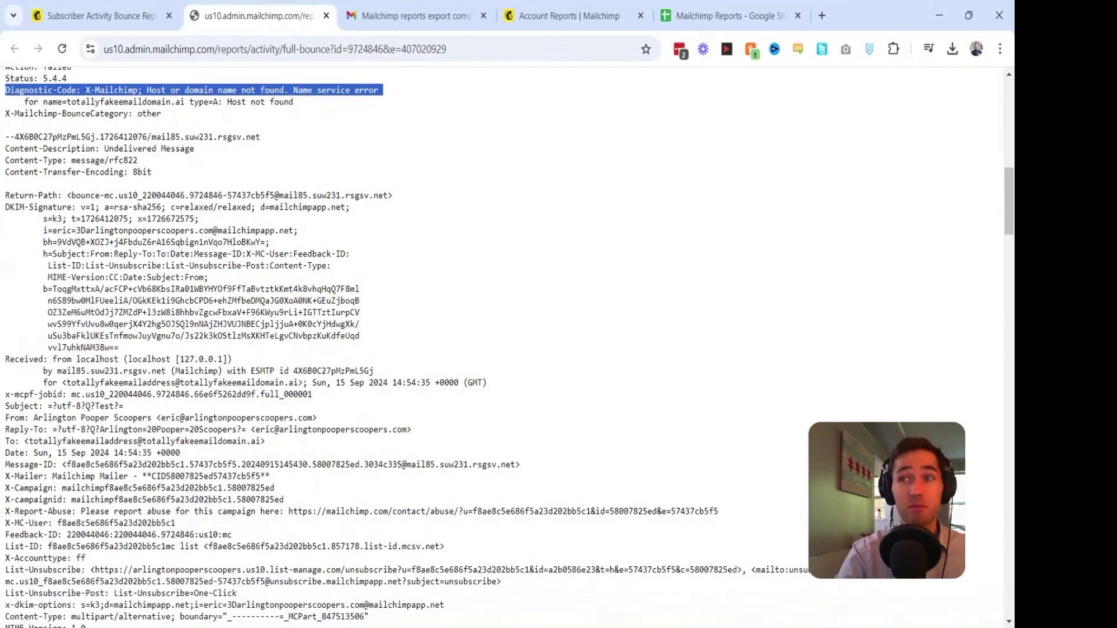
pyautogui.hotkey('ctrl', 'w')
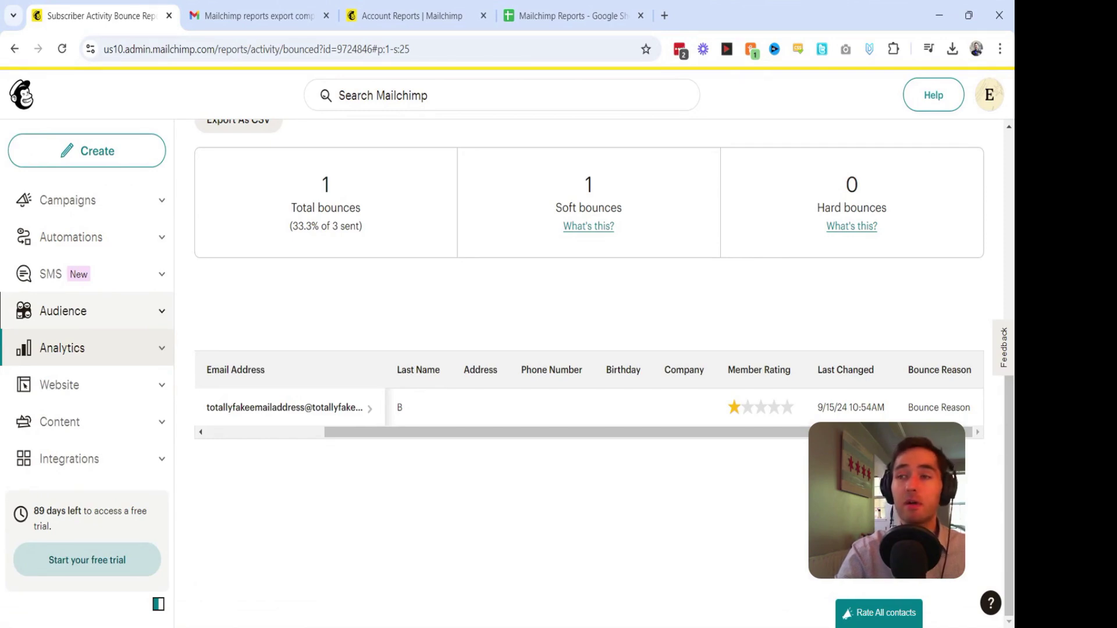
# Open the audience's list of all contacts and display it with the View contacts option.
pyautogui.click(162, 313)
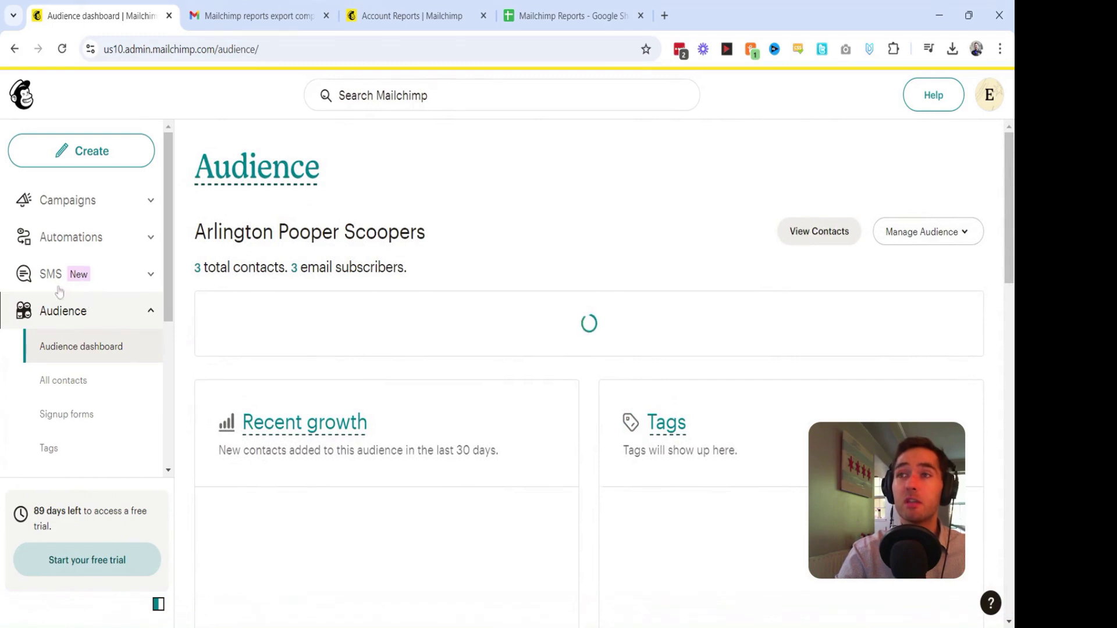
pyautogui.scroll(-2, 101, 314)
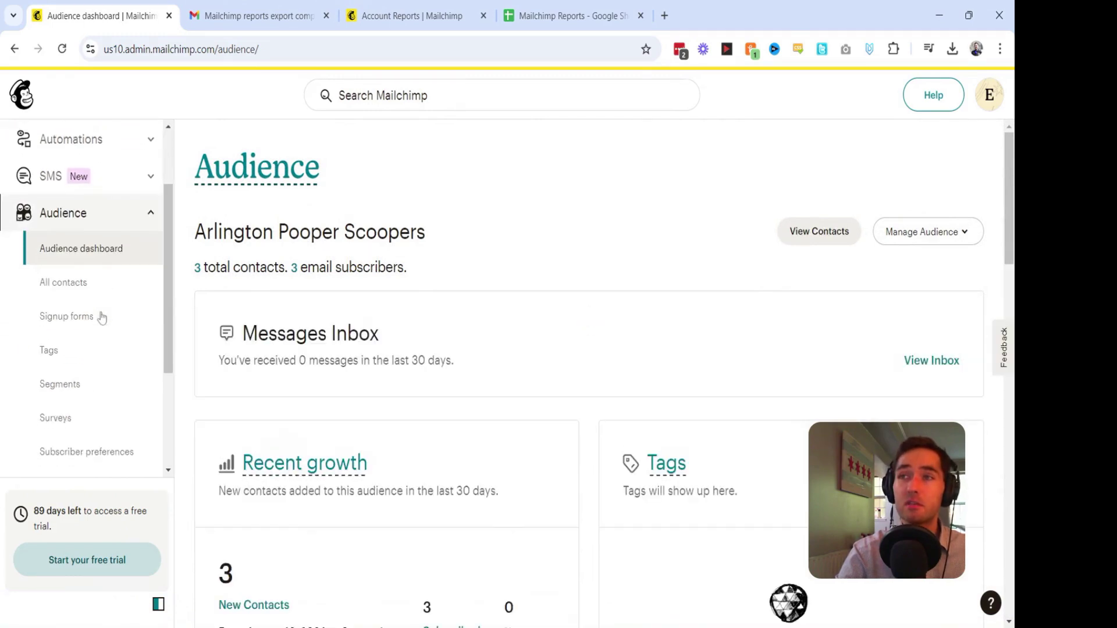
pyautogui.click(86, 285)
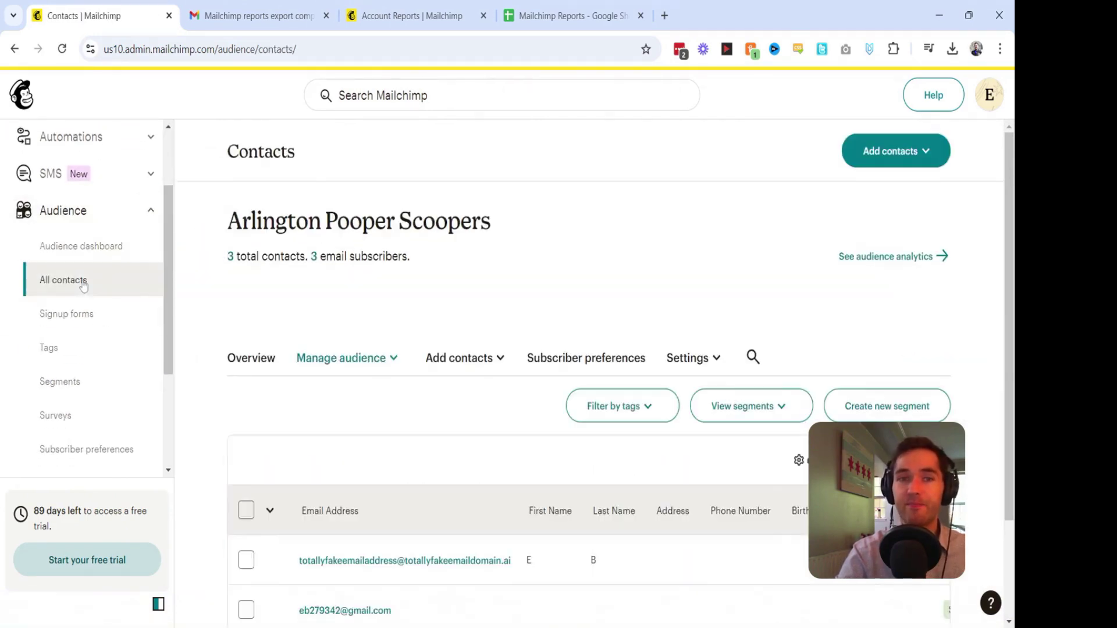
pyautogui.scroll(-3, 459, 357)
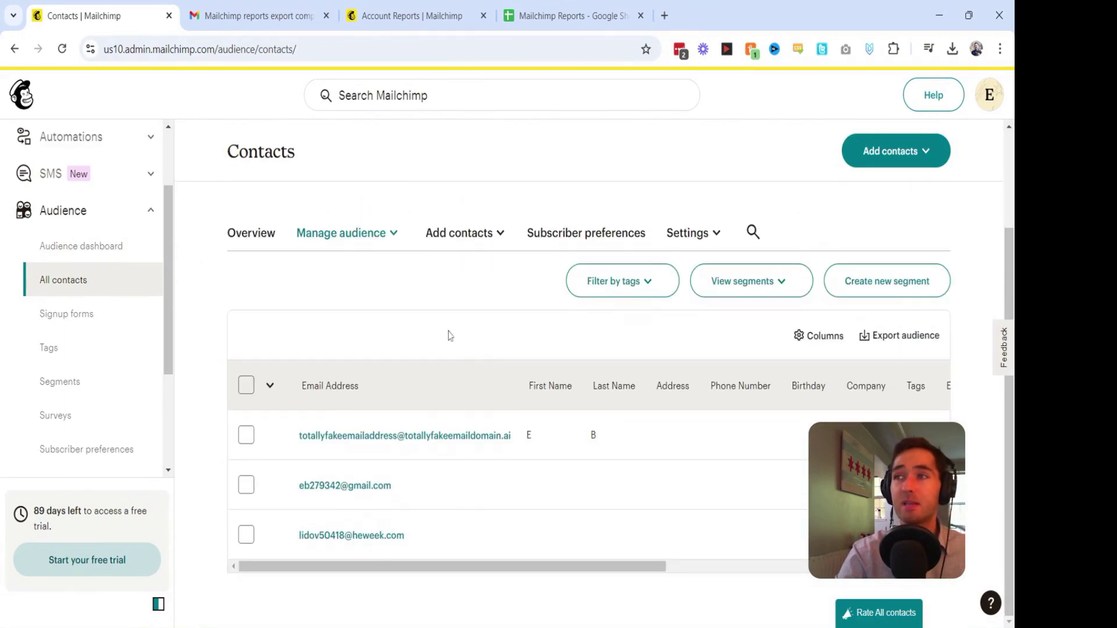
pyautogui.click(394, 232)
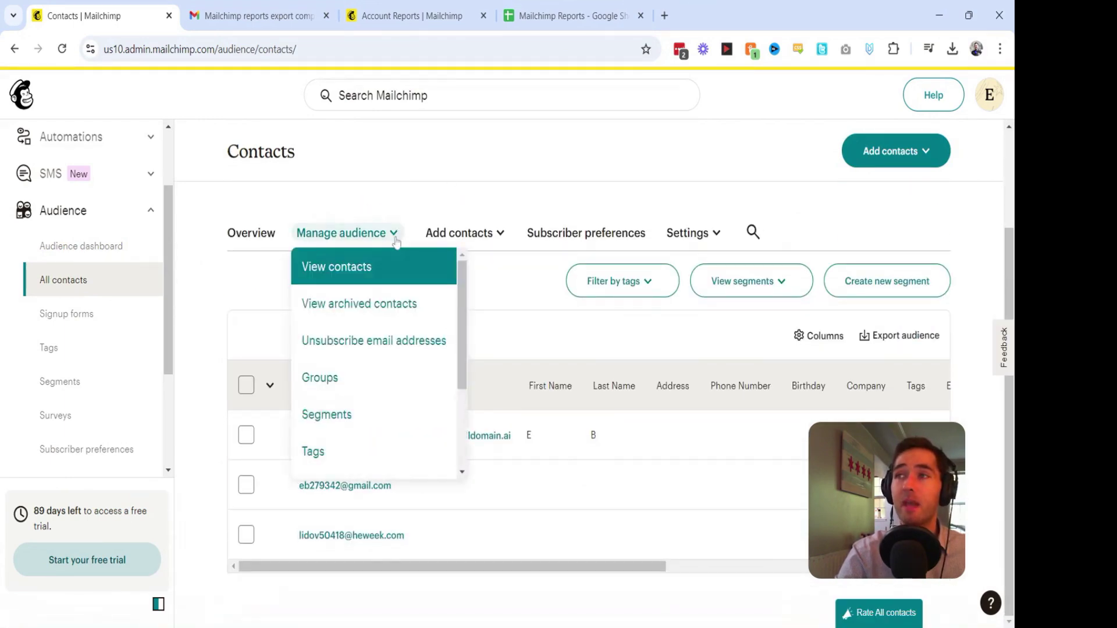
pyautogui.click(375, 265)
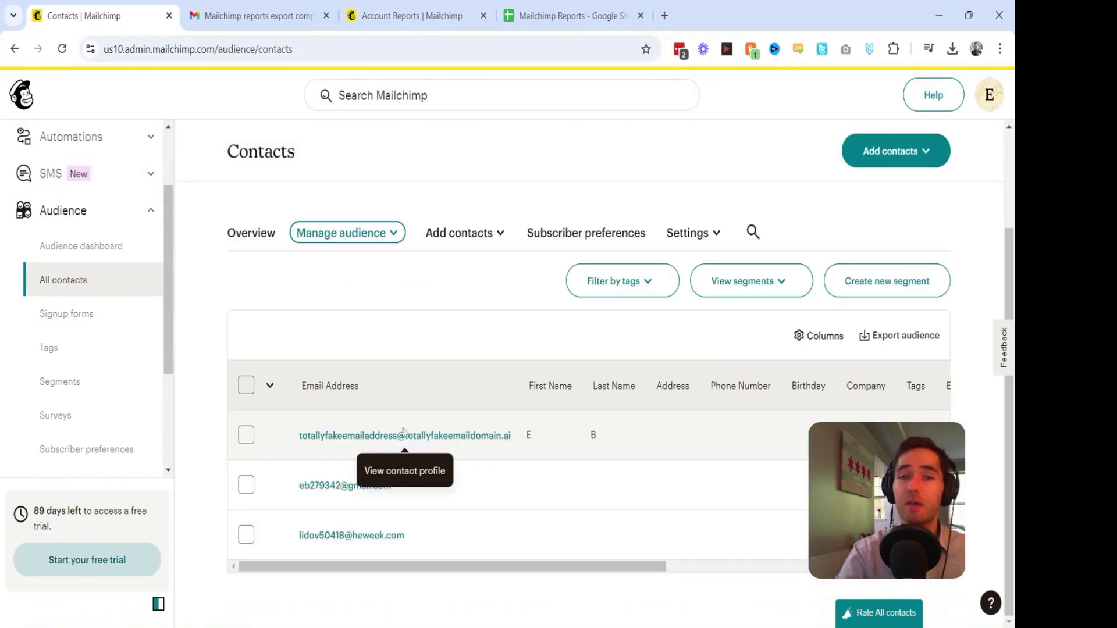
# View the bounced contact's profile with its contact information and recent activity, and return to the contact list.
pyautogui.click(246, 435)
pyautogui.click(517, 335)
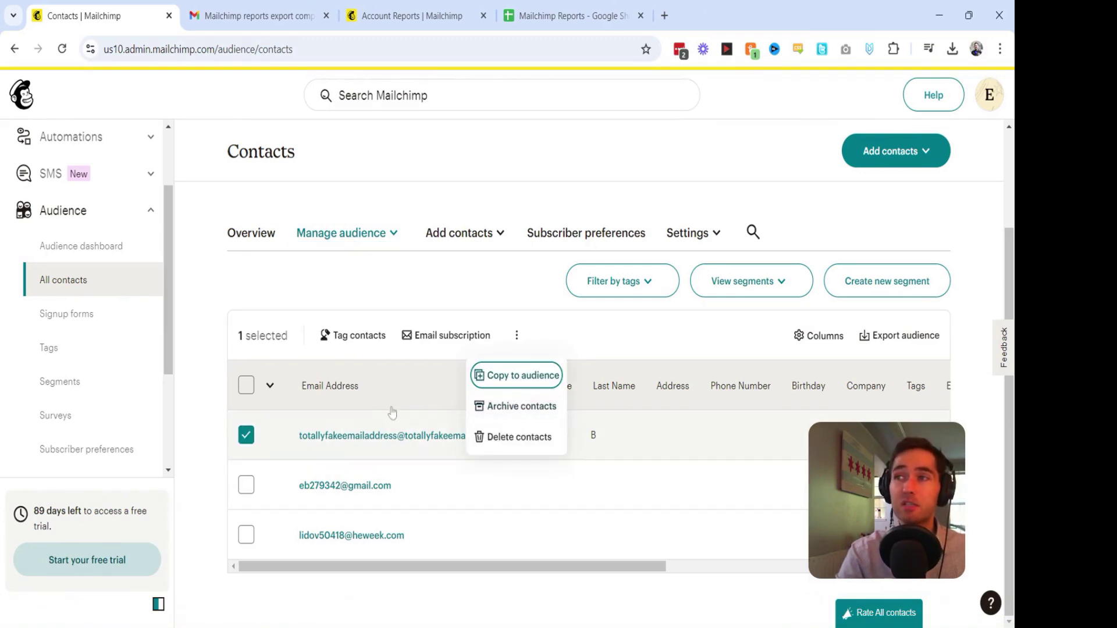
pyautogui.click(395, 440)
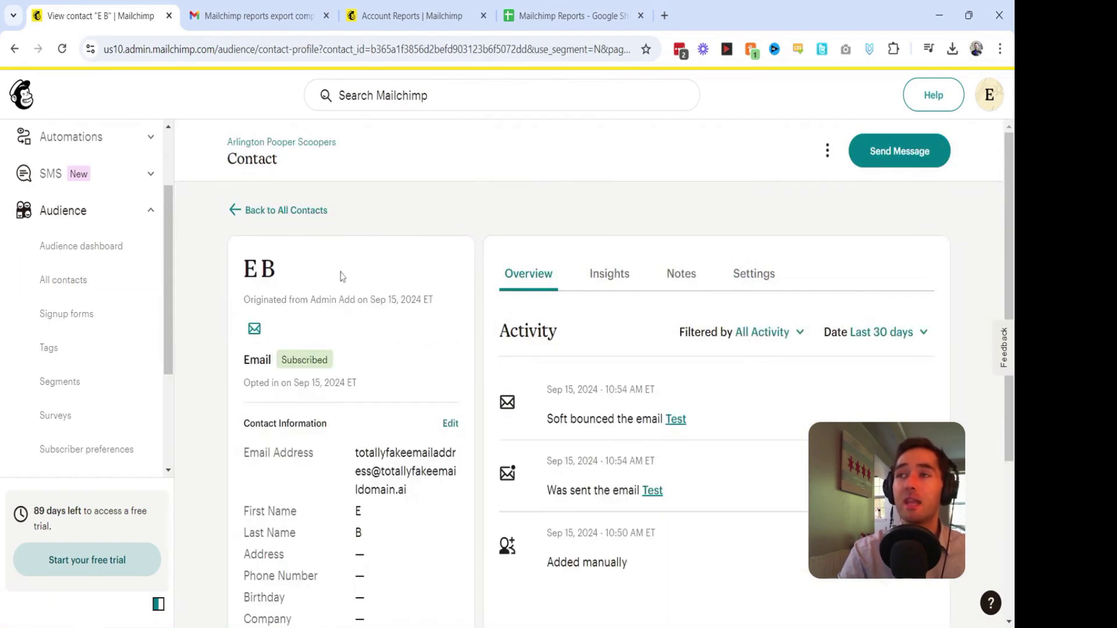
pyautogui.scroll(-2, 336, 332)
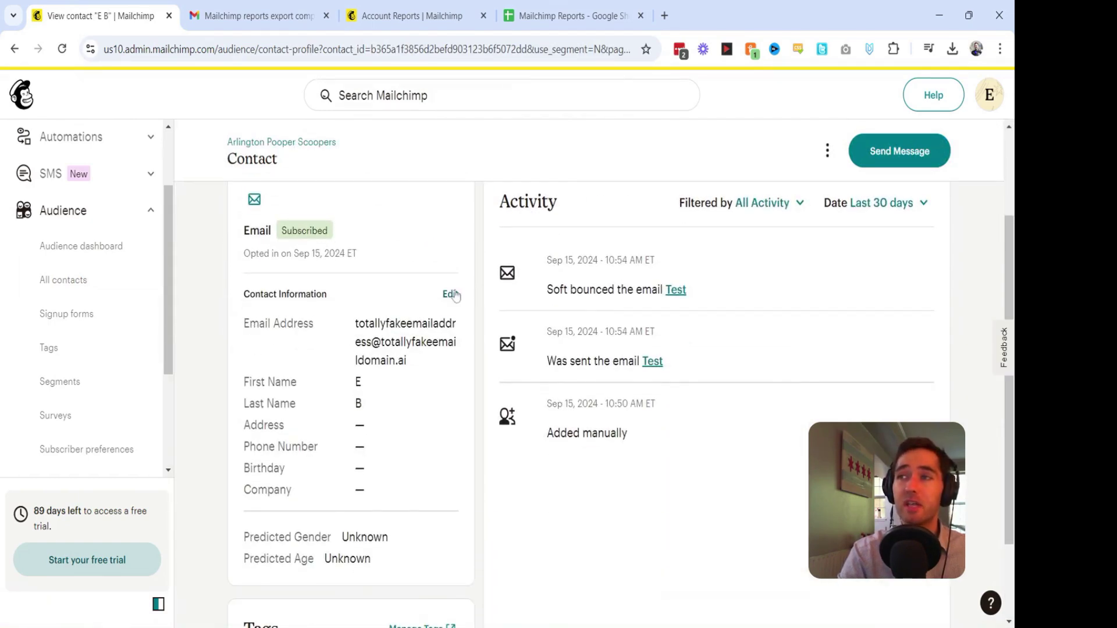
pyautogui.hotkey('alt', 'Left')
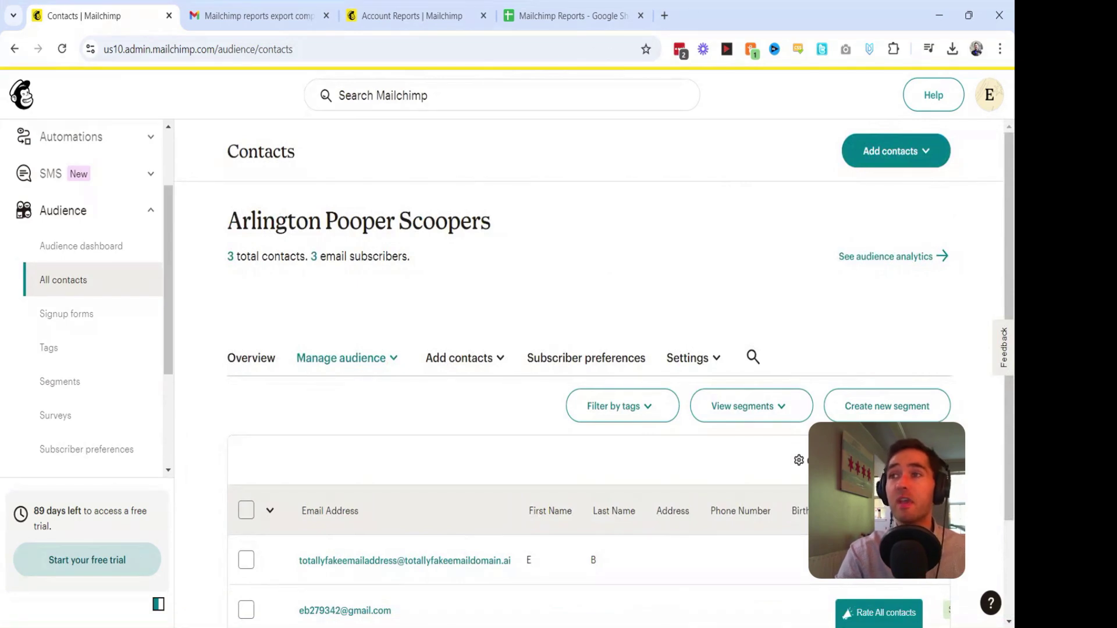
# Archive the bounced contact from the audience, entering ARCHIVE as the confirmation text.
pyautogui.scroll(-2, 488, 424)
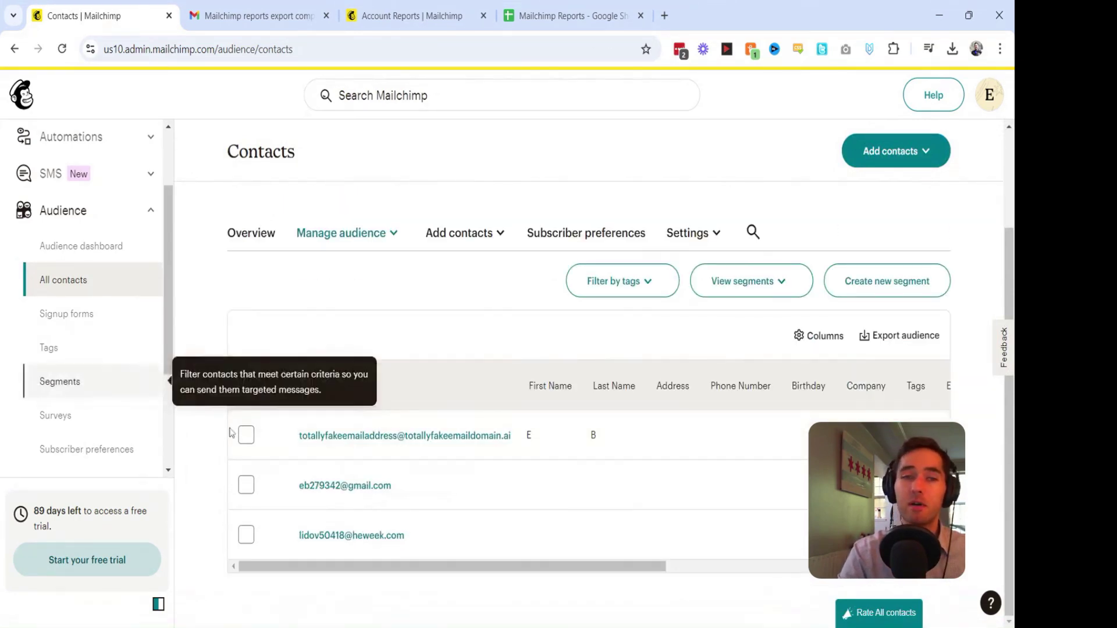
pyautogui.click(247, 436)
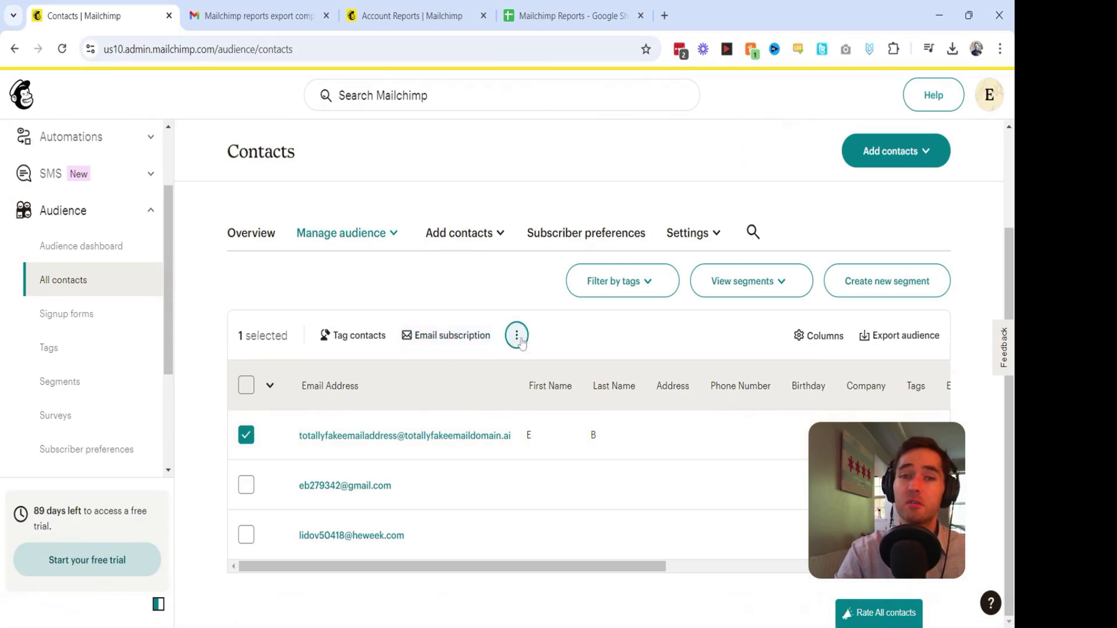
pyautogui.click(517, 337)
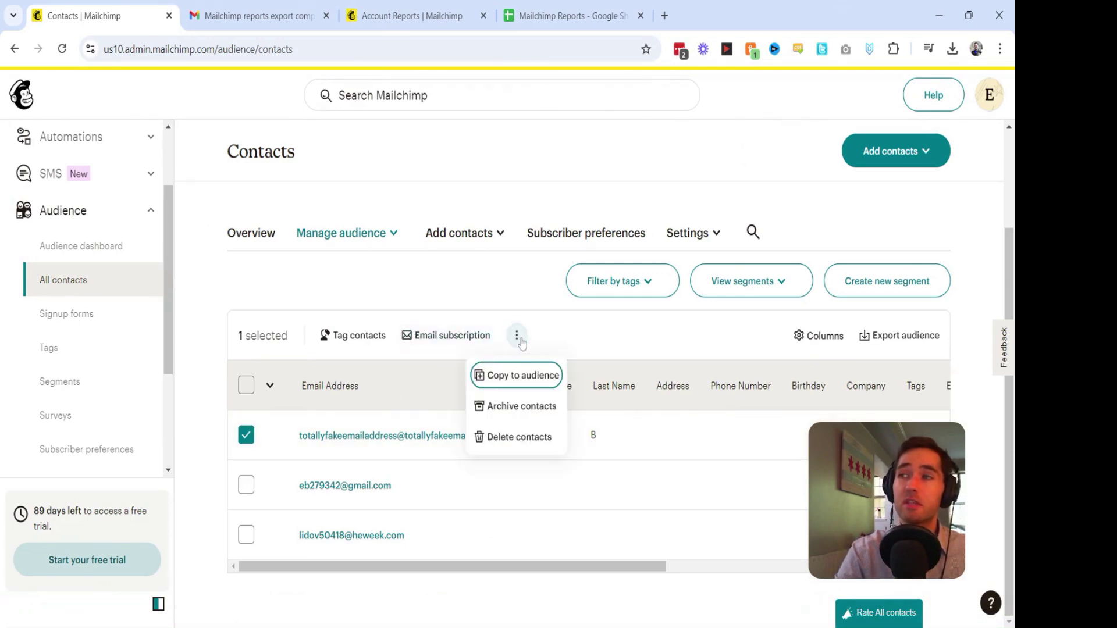
pyautogui.click(516, 407)
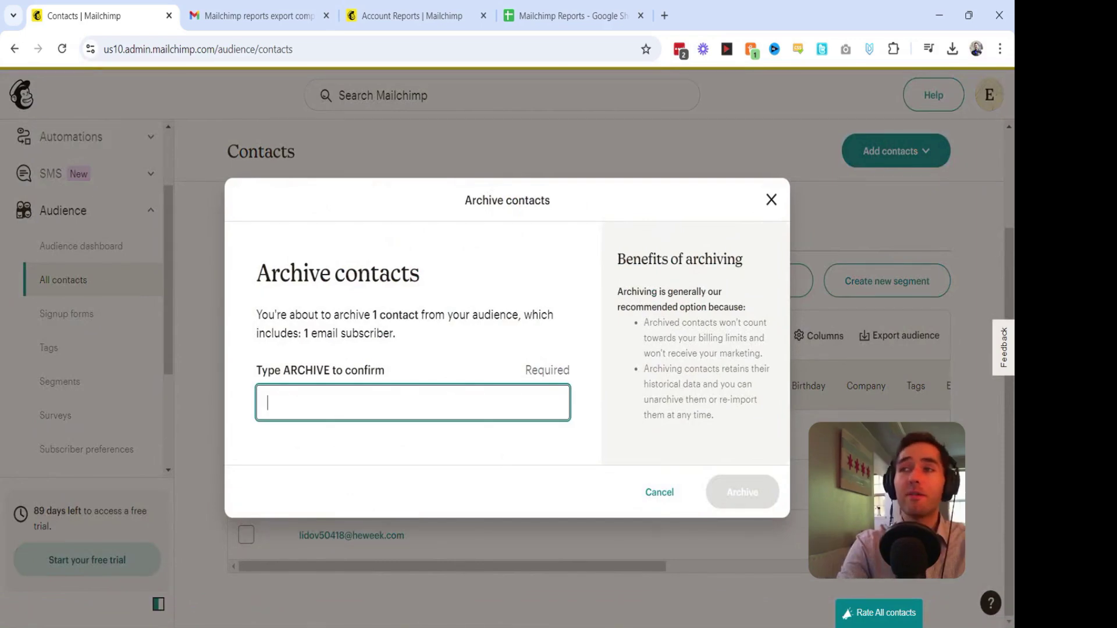
pyautogui.write('ARCHIVE')
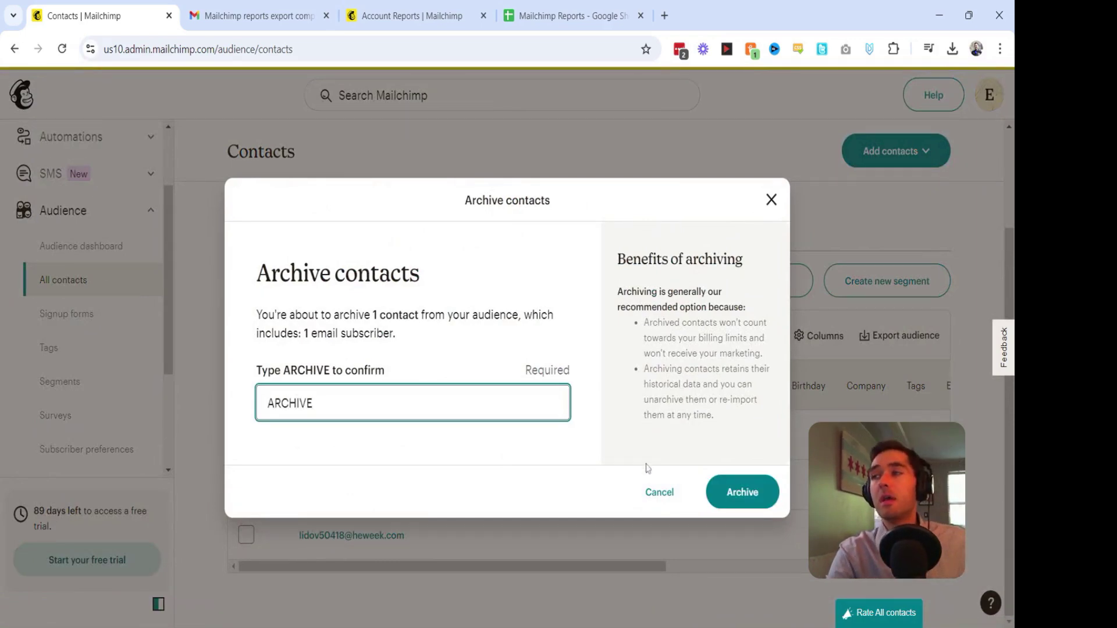
pyautogui.click(731, 492)
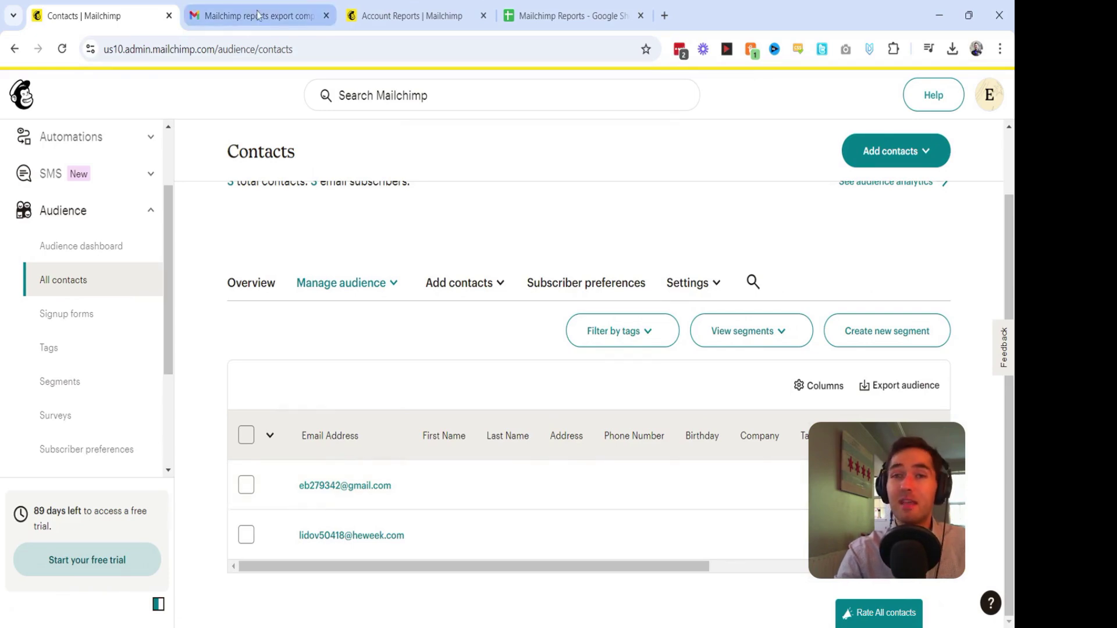
pyautogui.doubleClick(653, 9)
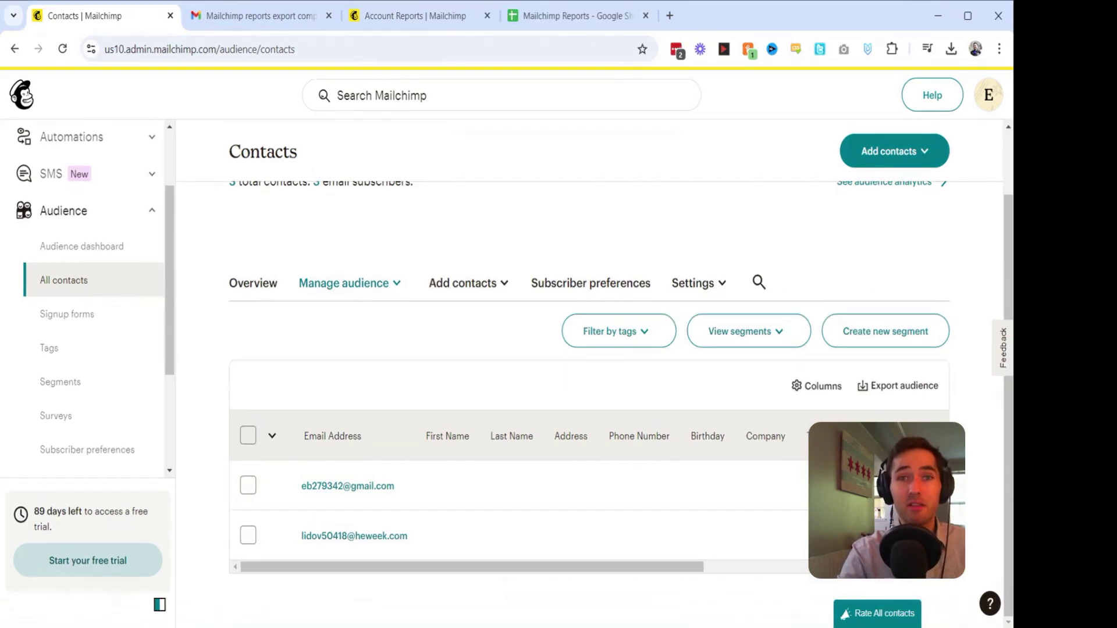